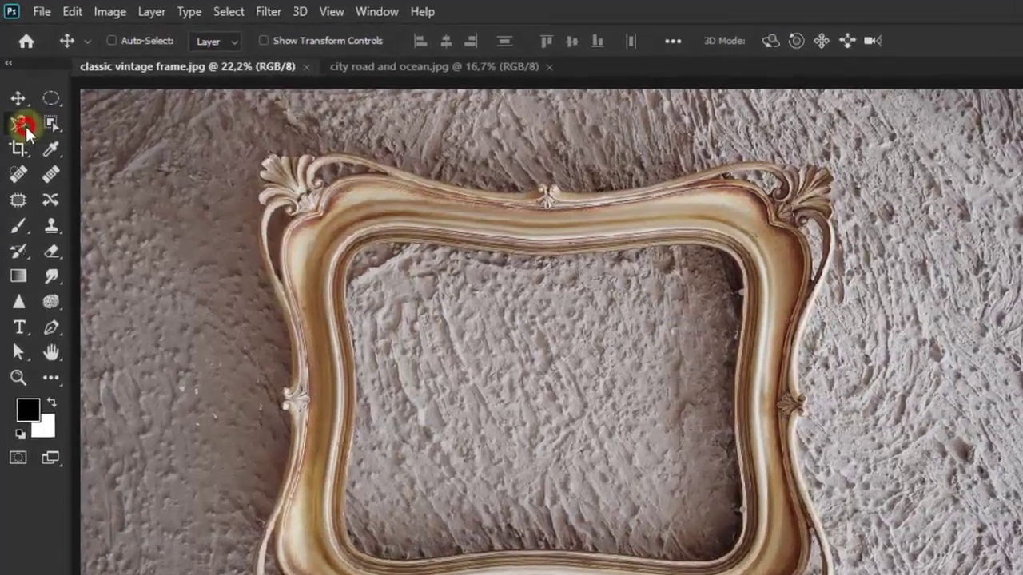
# Step: Trace the frame's inner opening with the Magnetic Lasso to select the empty wall area
pyautogui.click(14, 94)
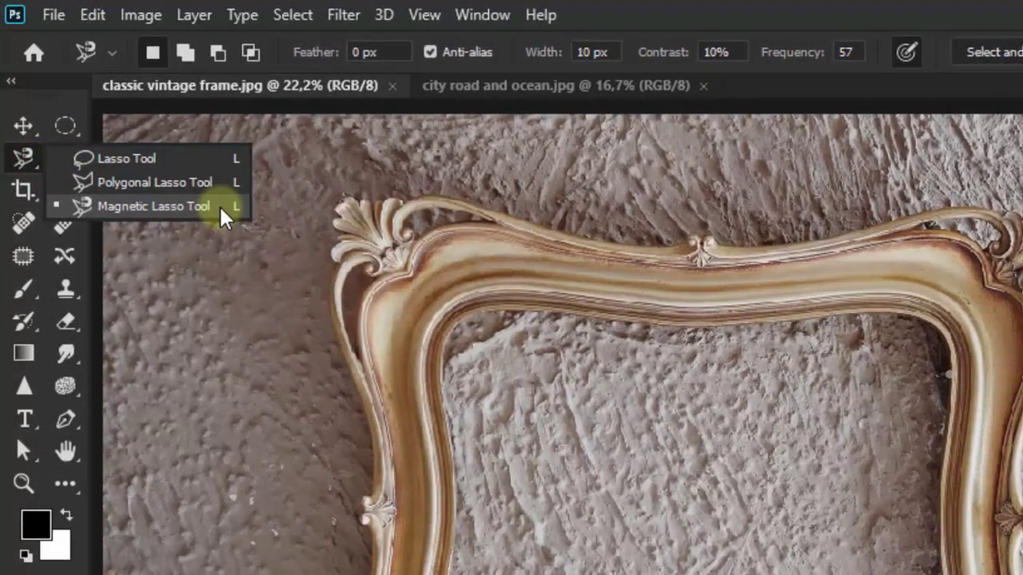
pyautogui.click(219, 206)
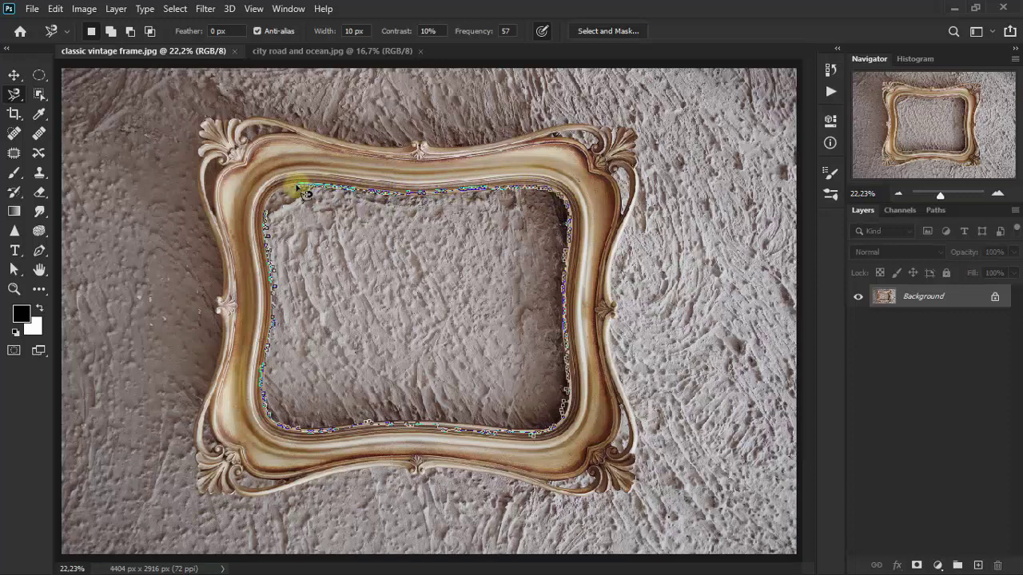
pyautogui.click(269, 218)
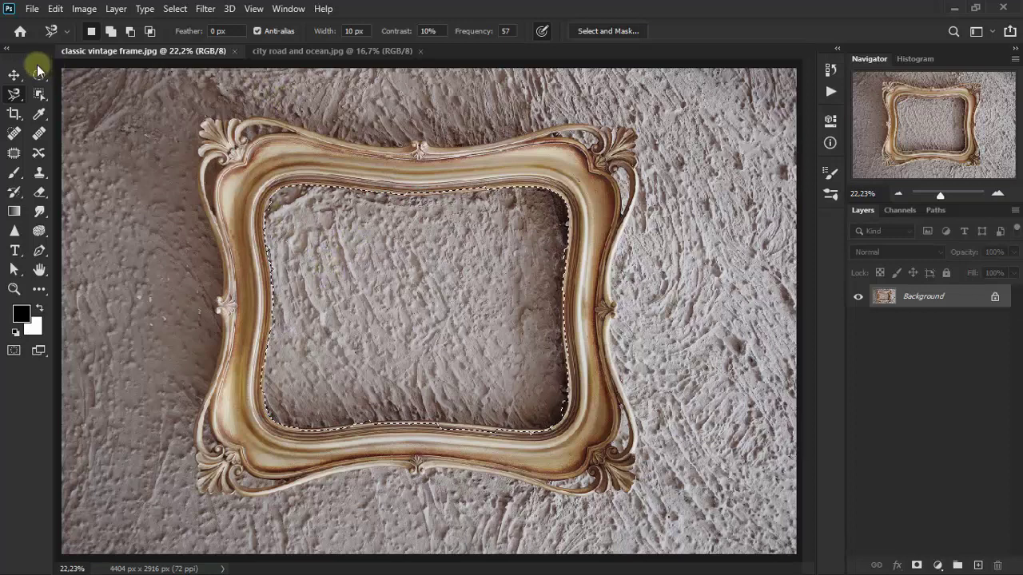
pyautogui.click(14, 76)
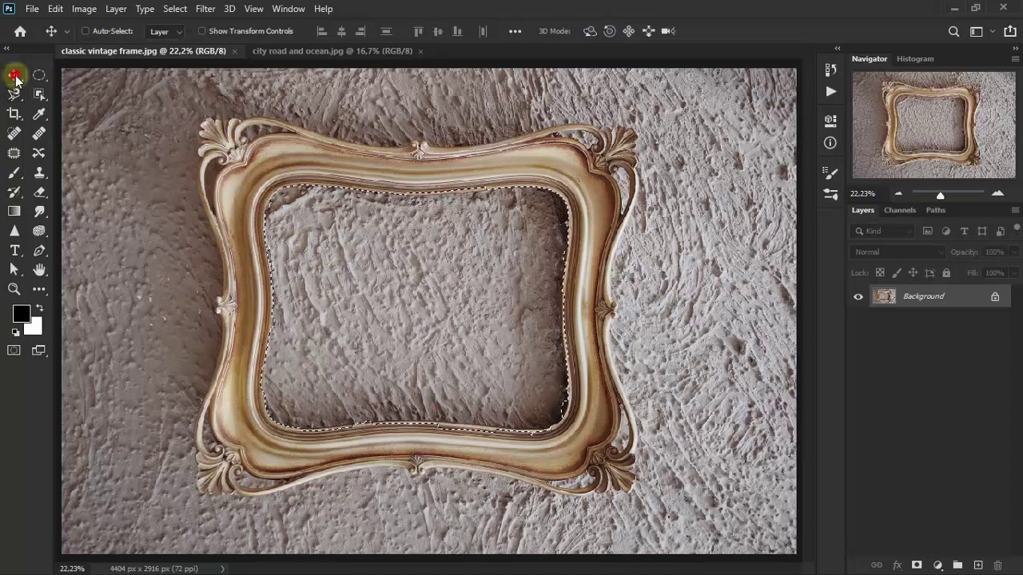
# Step: Copy the whole city road photo and Paste Into the frame selection as Layer 1
pyautogui.click(329, 53)
pyautogui.hotkey('ctrl', 'a')
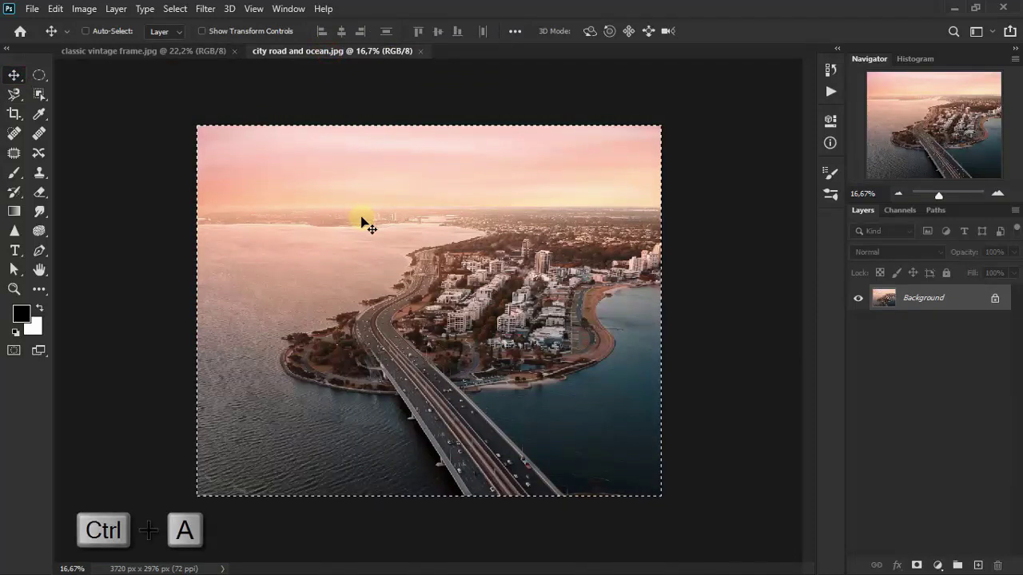
pyautogui.hotkey('ctrl', 'c')
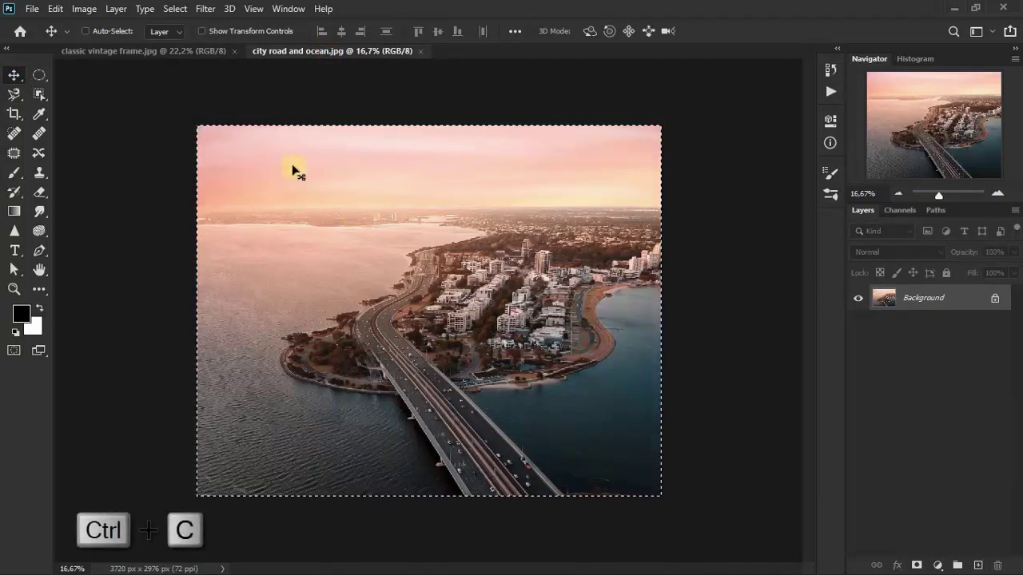
pyautogui.click(199, 51)
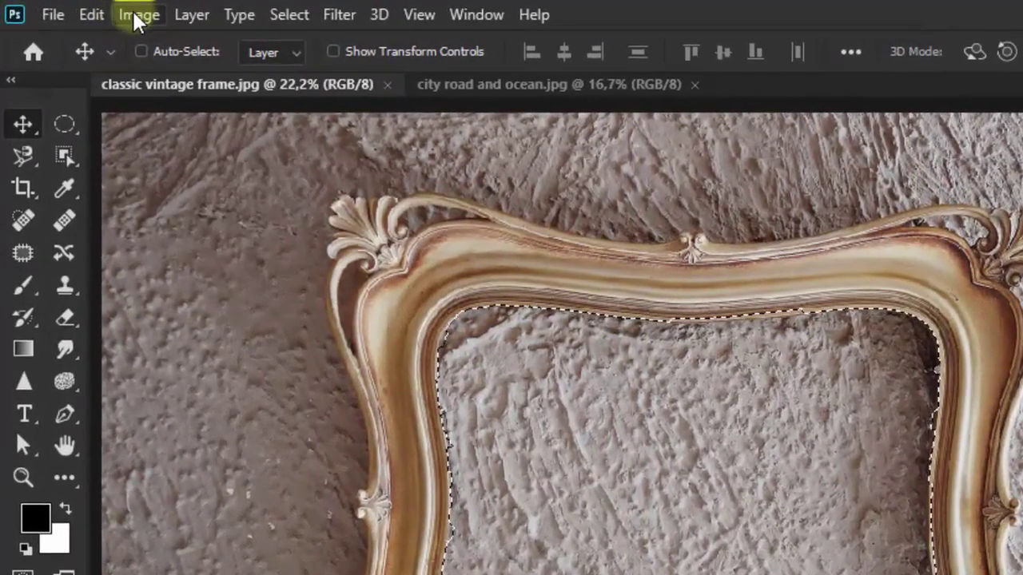
pyautogui.click(88, 15)
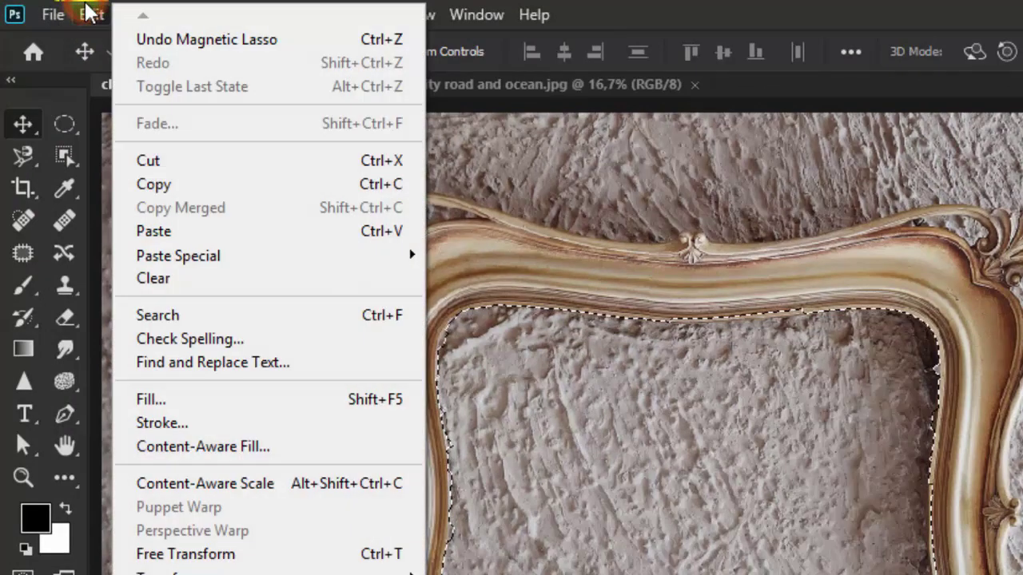
pyautogui.moveTo(240, 255)
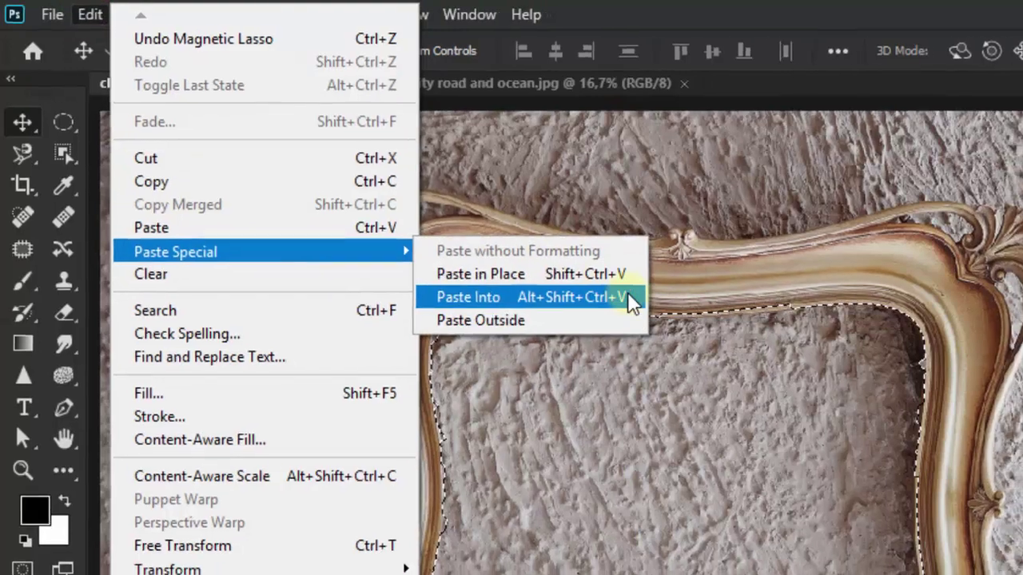
pyautogui.click(637, 304)
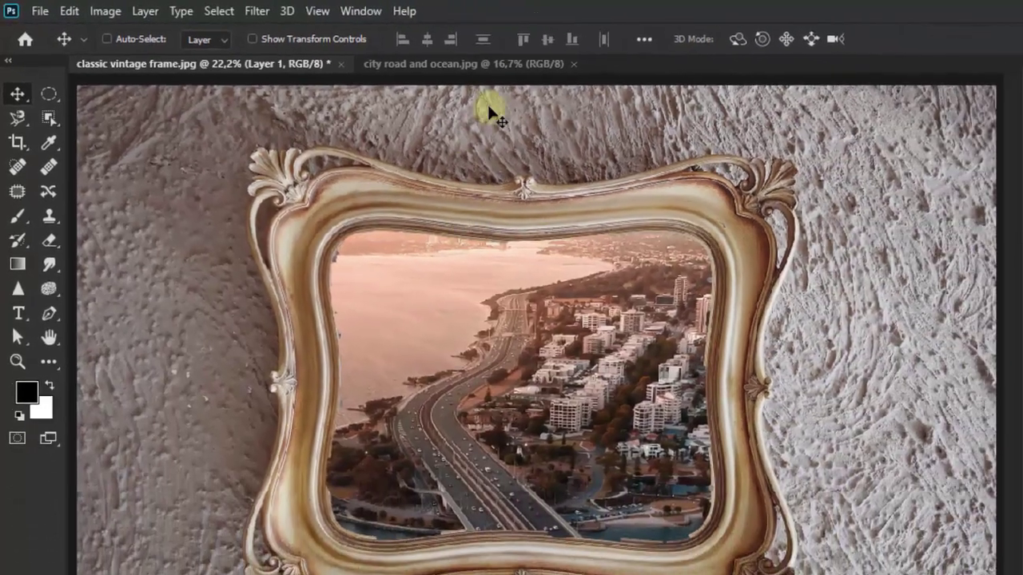
pyautogui.click(442, 54)
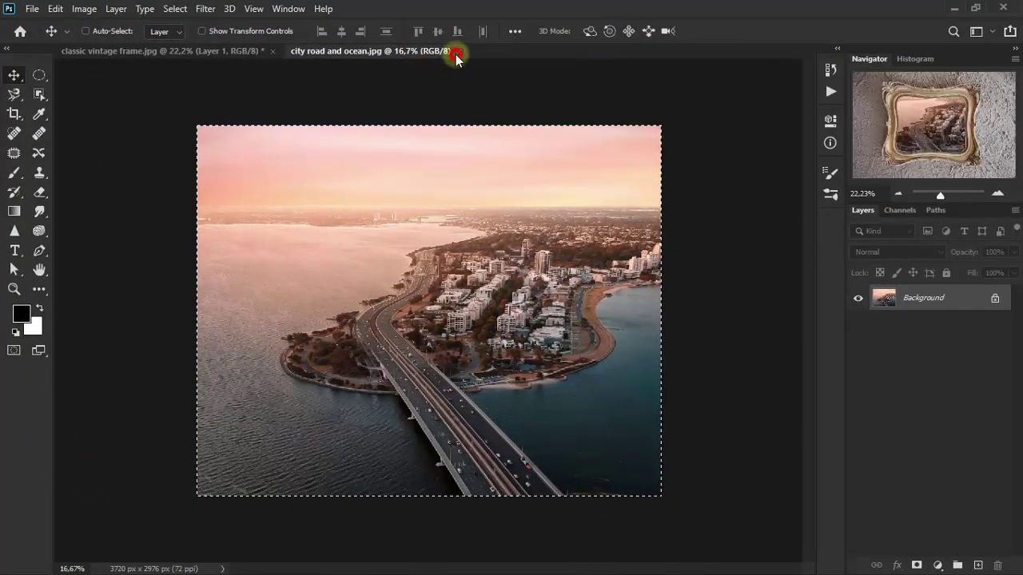
# Step: Close the city document and shift Layer 1 left to centre the highway in the frame
pyautogui.click(456, 53)
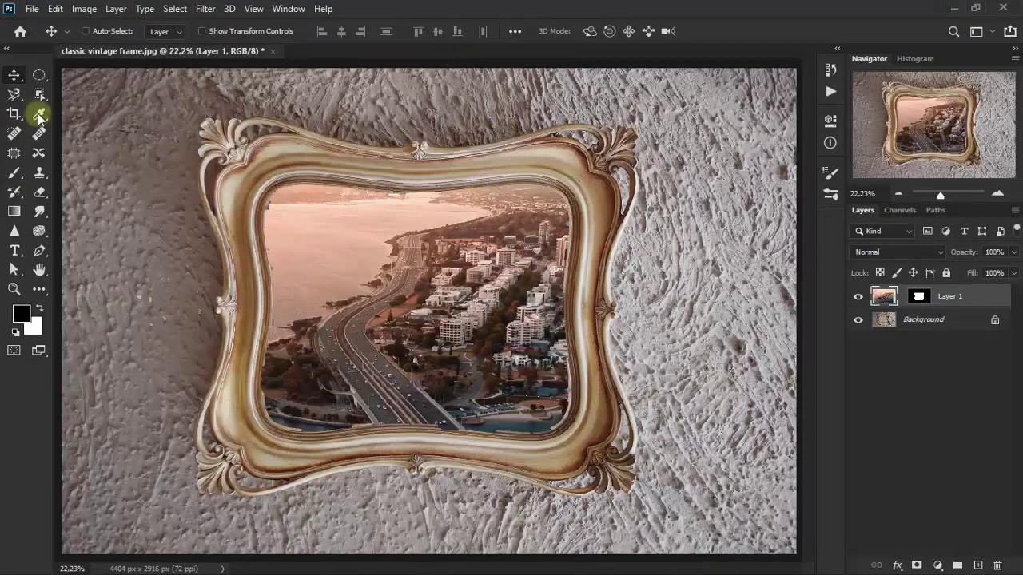
pyautogui.moveTo(421, 278)
pyautogui.mouseDown()
pyautogui.moveTo(471, 275)
pyautogui.moveTo(418, 268)
pyautogui.mouseUp()
pyautogui.hotkey('ctrl', 't')
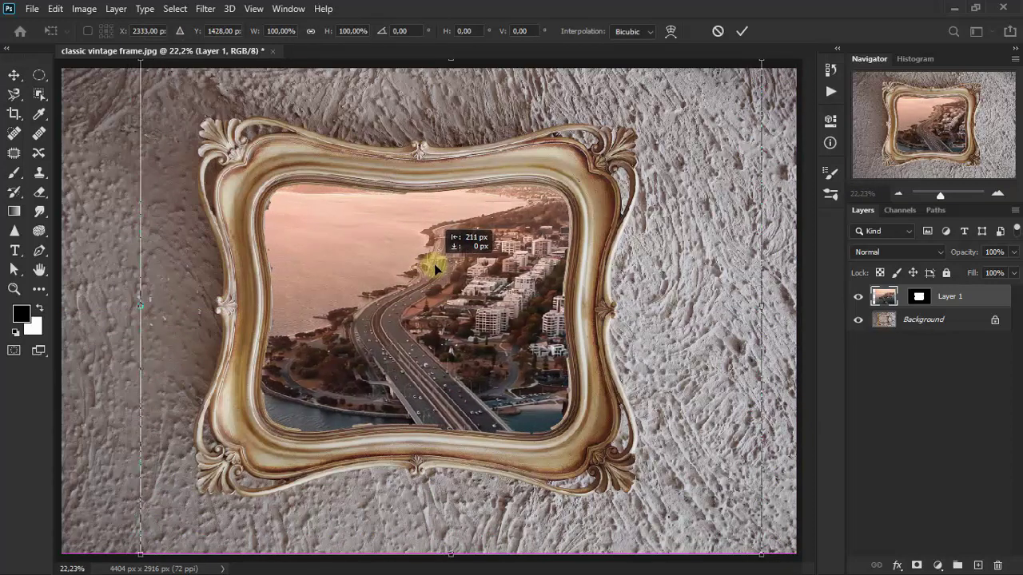
pyautogui.moveTo(418, 268); pyautogui.dragTo(422, 273)
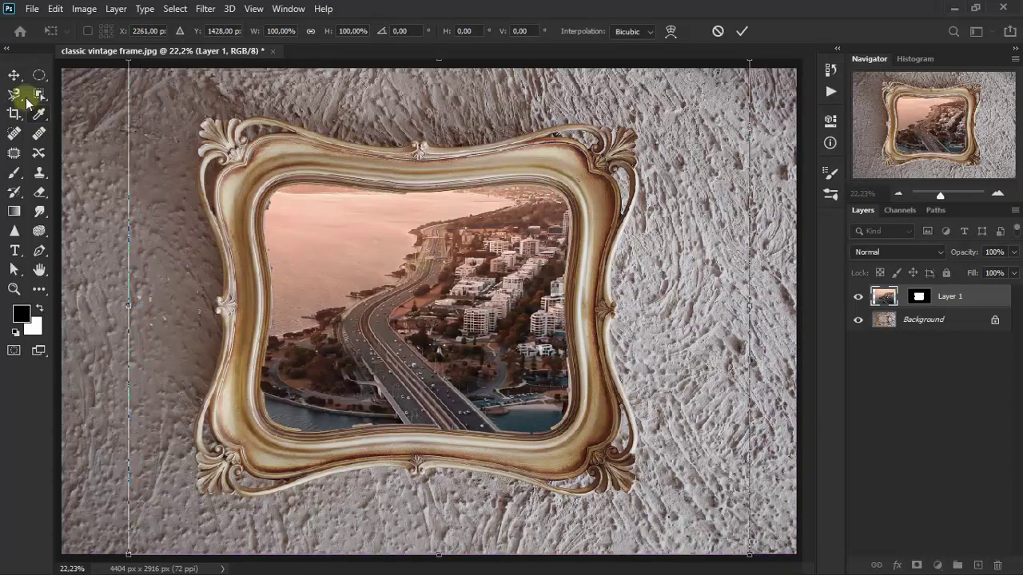
pyautogui.click(14, 76)
pyautogui.moveTo(411, 345); pyautogui.dragTo(390, 348)
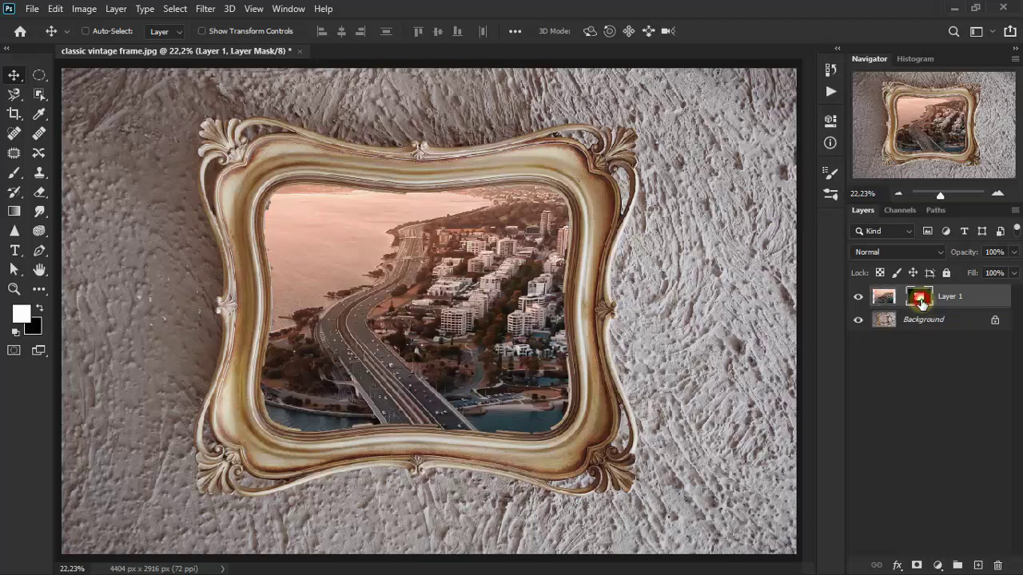
# Step: Choose the Eraser Tool (175 px soft brush, 35% opacity) for Layer 1's mask
pyautogui.click(46, 194)
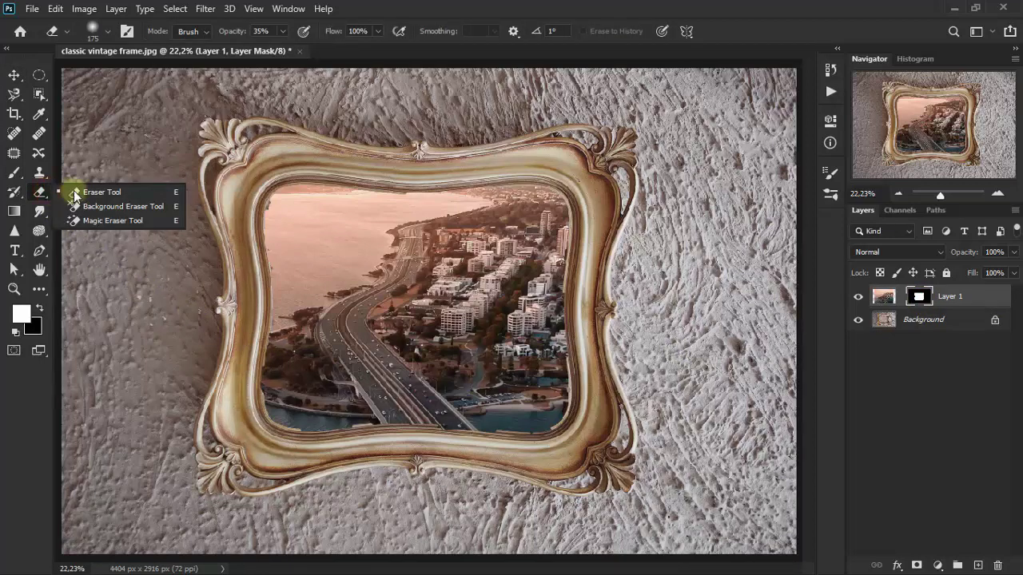
pyautogui.click(138, 193)
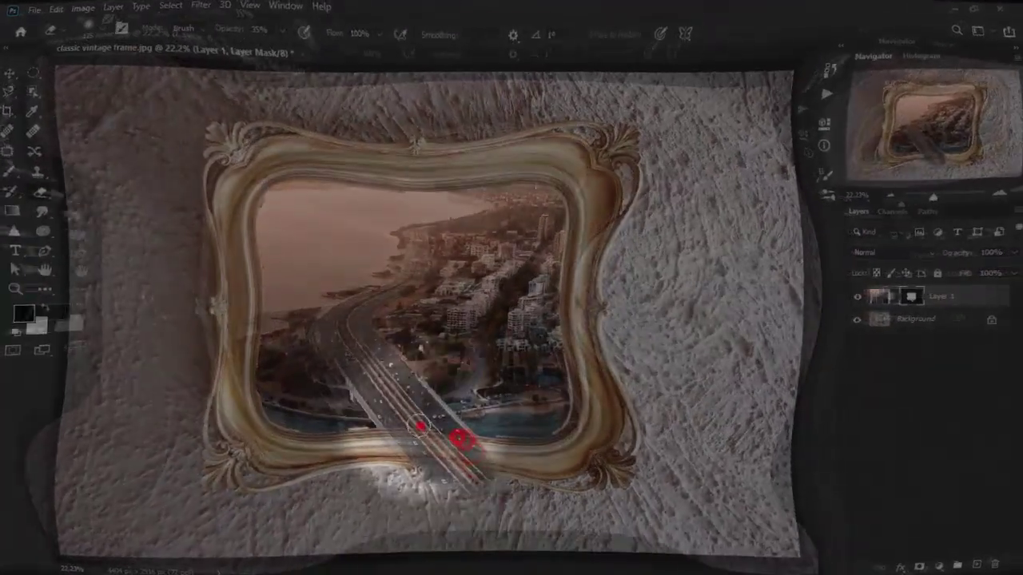
# Step: Extend the road past the frame bottom and soften the mask along the inner edges at 50 px
pyautogui.moveTo(445, 450)
pyautogui.mouseDown()
pyautogui.moveTo(510, 495)
pyautogui.moveTo(447, 528)
pyautogui.moveTo(573, 553)
pyautogui.moveTo(550, 541)
pyautogui.moveTo(487, 455)
pyautogui.moveTo(389, 421)
pyautogui.moveTo(468, 438)
pyautogui.moveTo(514, 494)
pyautogui.moveTo(493, 534)
pyautogui.moveTo(568, 555)
pyautogui.moveTo(501, 472)
pyautogui.moveTo(555, 546)
pyautogui.moveTo(453, 457)
pyautogui.moveTo(468, 529)
pyautogui.moveTo(548, 536)
pyautogui.moveTo(418, 440)
pyautogui.moveTo(512, 551)
pyautogui.moveTo(571, 551)
pyautogui.moveTo(525, 527)
pyautogui.moveTo(529, 541)
pyautogui.moveTo(429, 472)
pyautogui.moveTo(469, 486)
pyautogui.mouseUp()
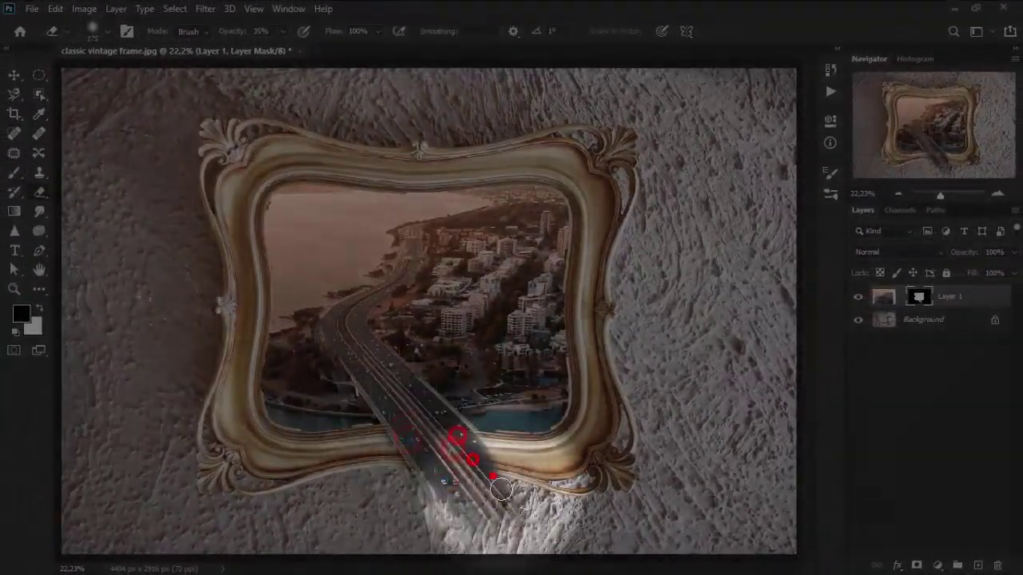
pyautogui.click(40, 308)
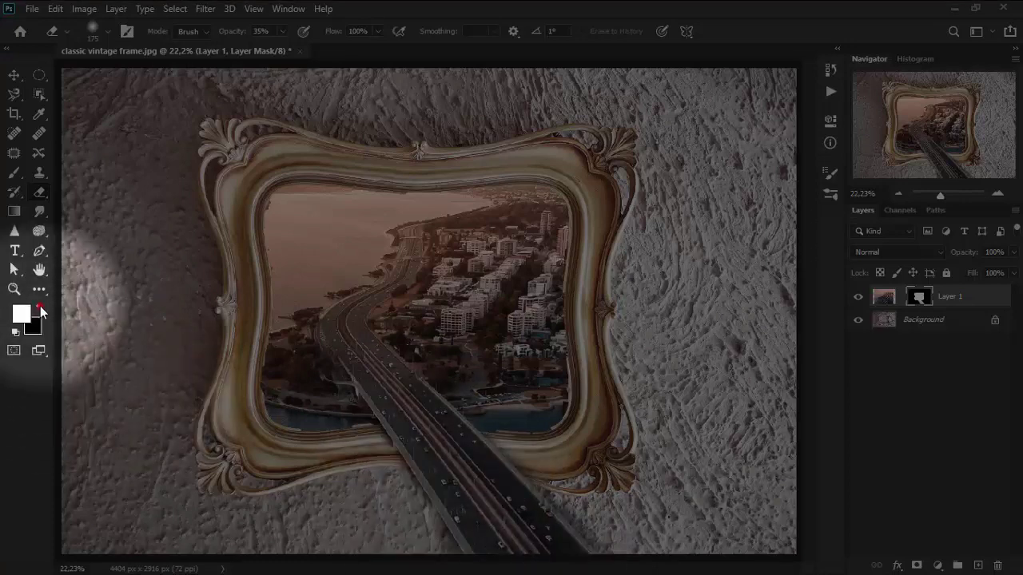
pyautogui.press('[')
pyautogui.press('[')
pyautogui.press('[')
pyautogui.moveTo(262, 366)
pyautogui.mouseDown()
pyautogui.moveTo(259, 395)
pyautogui.moveTo(256, 377)
pyautogui.moveTo(297, 422)
pyautogui.moveTo(356, 424)
pyautogui.moveTo(319, 436)
pyautogui.mouseUp()
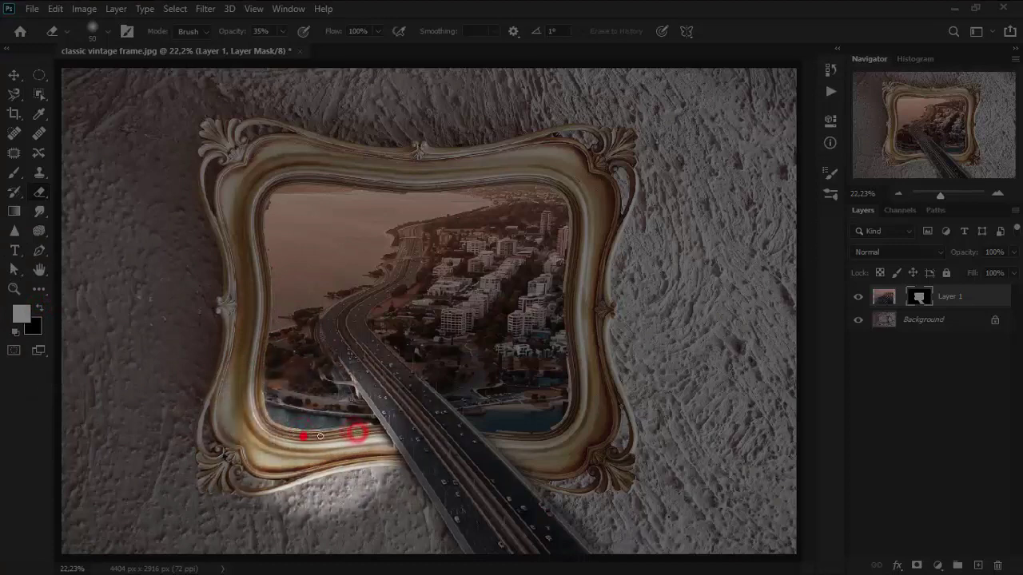
pyautogui.moveTo(267, 186); pyautogui.dragTo(297, 181)
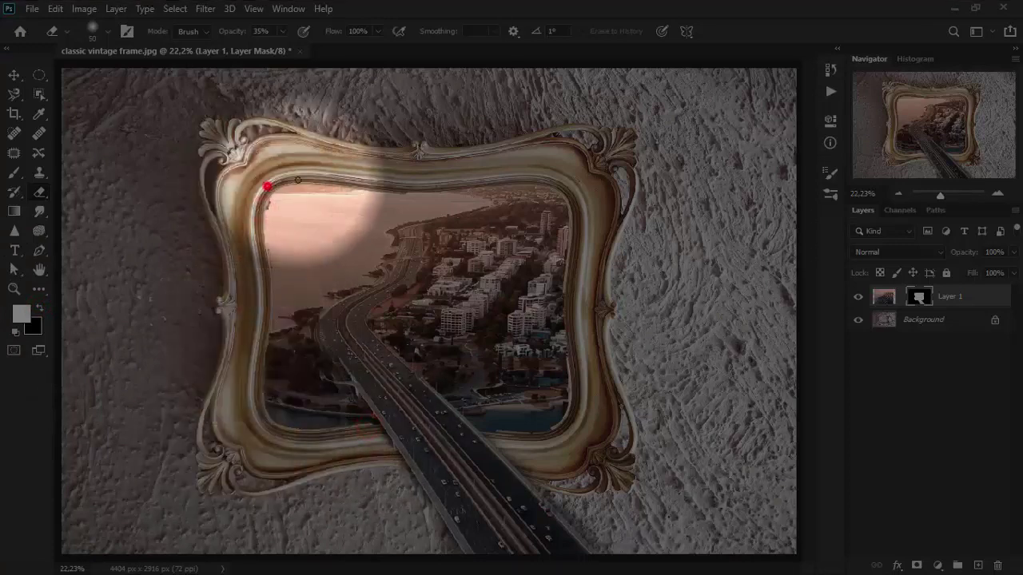
pyautogui.moveTo(560, 194)
pyautogui.mouseDown()
pyautogui.moveTo(567, 344)
pyautogui.moveTo(566, 205)
pyautogui.mouseUp()
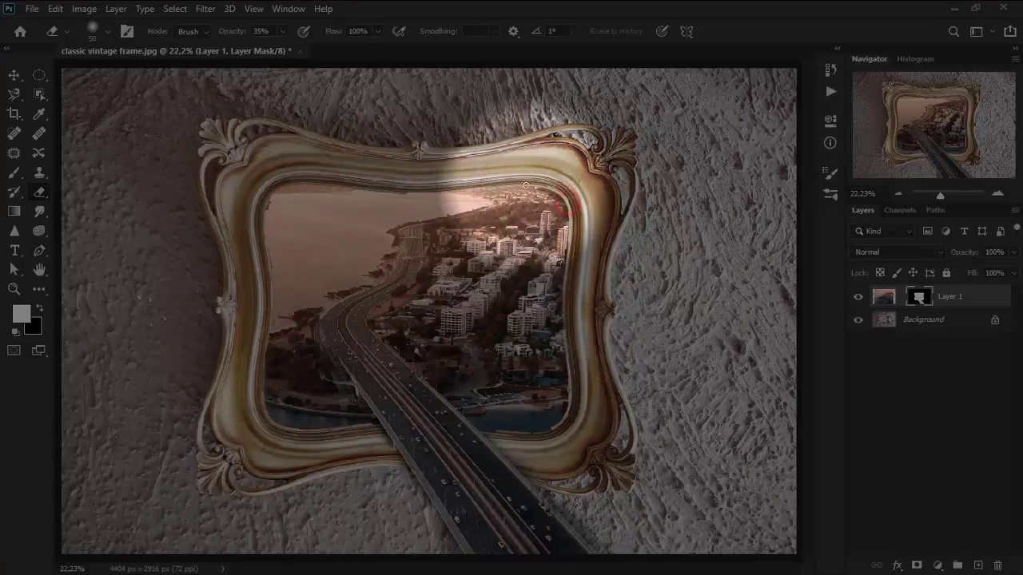
pyautogui.click(529, 186)
pyautogui.click(482, 432)
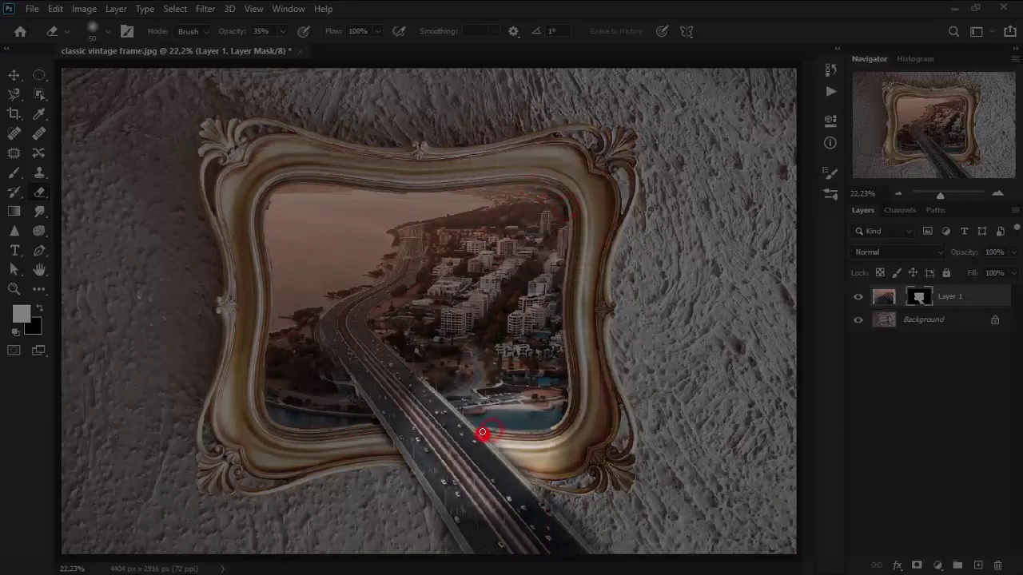
pyautogui.moveTo(482, 432); pyautogui.dragTo(549, 430)
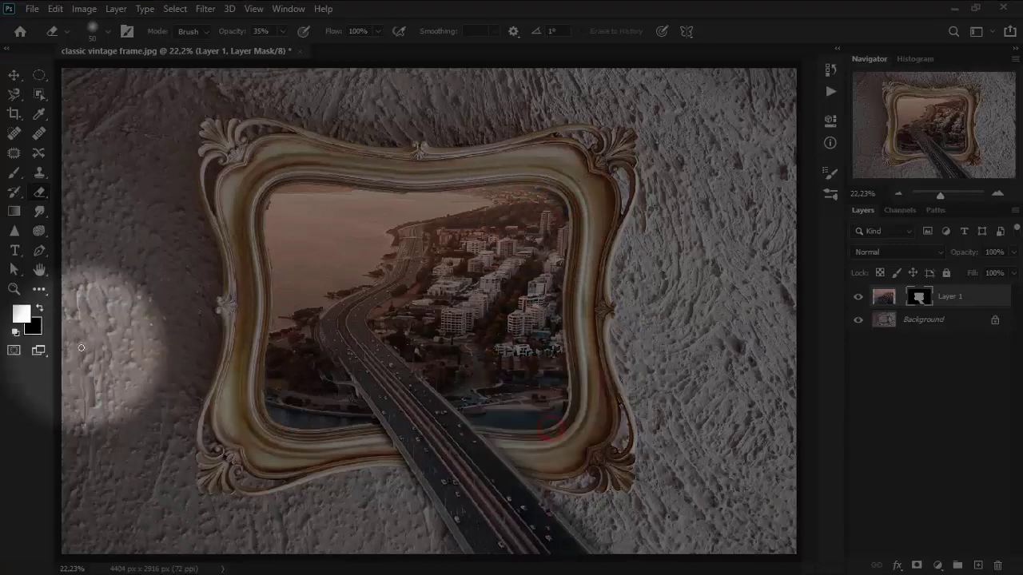
# Step: Reveal more highway below the frame's bottom edge, checking coverage with the mask overlay
pyautogui.click(39, 308)
pyautogui.moveTo(472, 435); pyautogui.dragTo(517, 502)
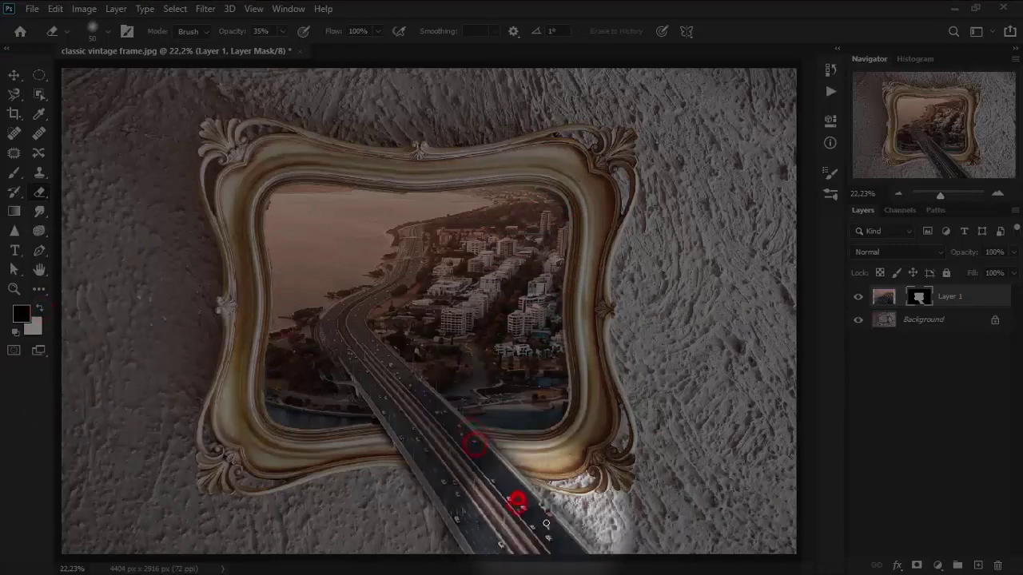
pyautogui.moveTo(503, 465); pyautogui.dragTo(576, 552)
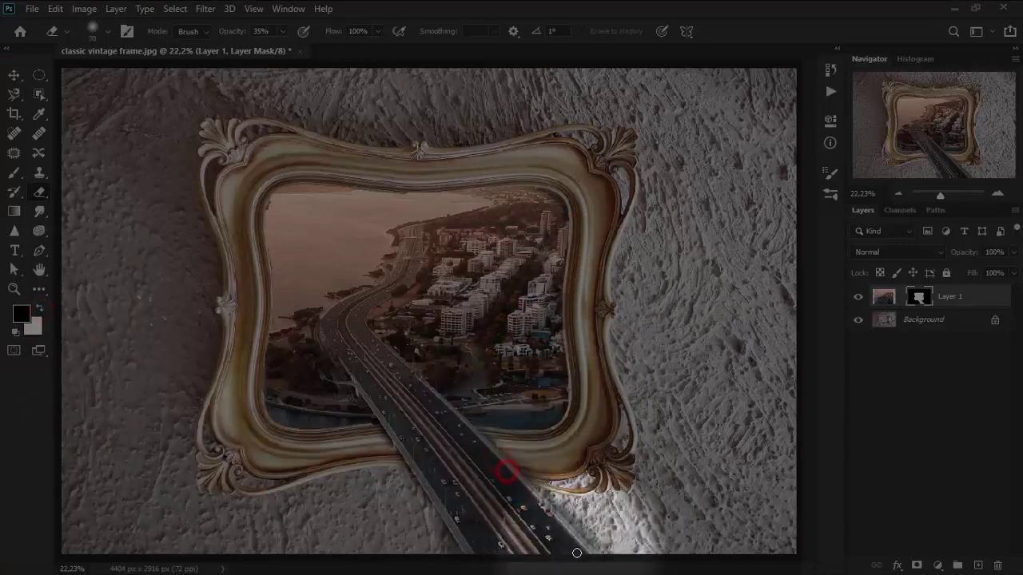
pyautogui.press('\\')
pyautogui.press('\\')
pyautogui.press('\\')
pyautogui.moveTo(493, 469); pyautogui.dragTo(484, 508)
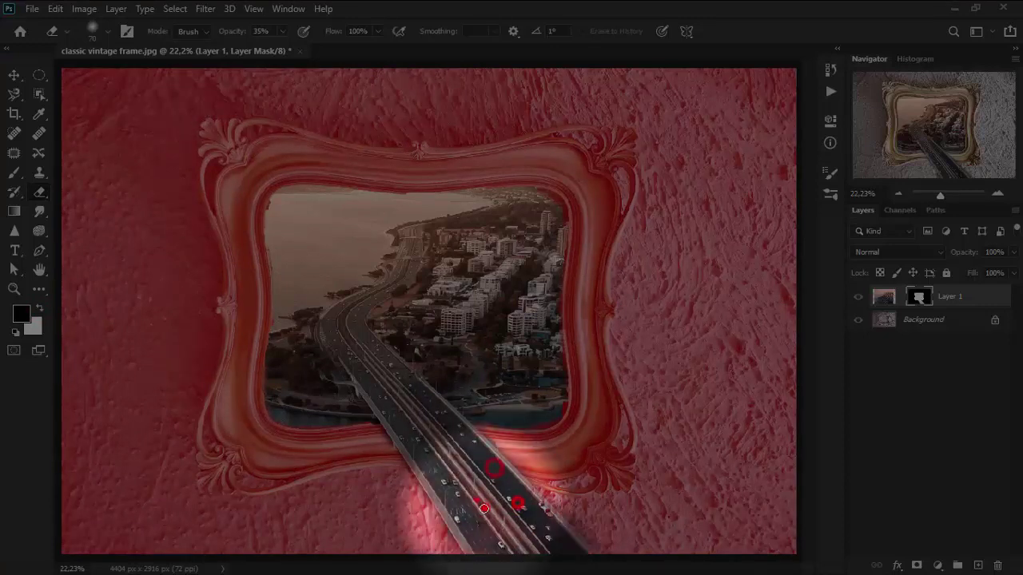
pyautogui.moveTo(418, 465)
pyautogui.mouseDown()
pyautogui.moveTo(479, 437)
pyautogui.moveTo(565, 538)
pyautogui.moveTo(376, 514)
pyautogui.mouseUp()
pyautogui.moveTo(563, 548); pyautogui.dragTo(405, 382)
pyautogui.press('x')
pyautogui.click(272, 204)
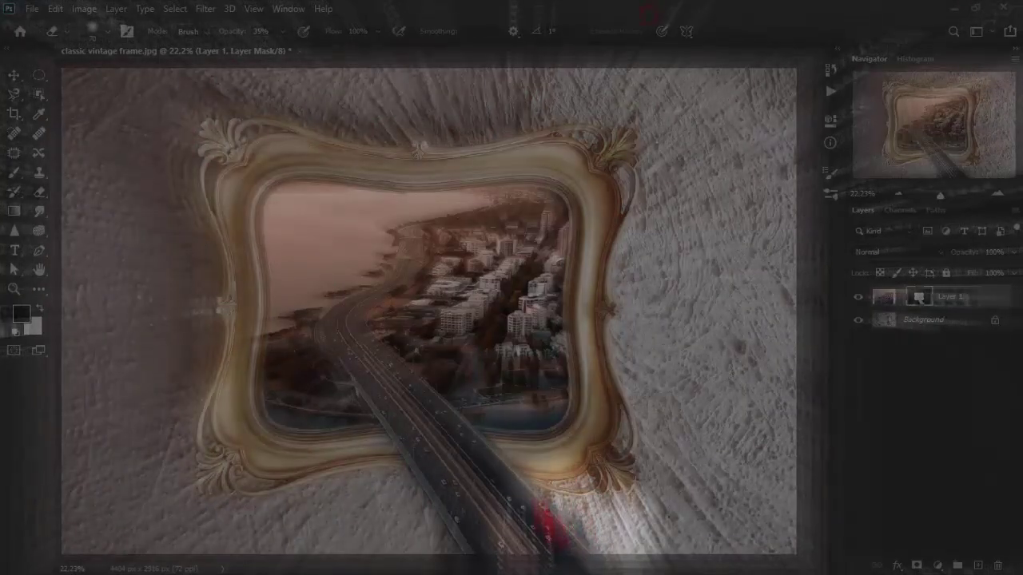
# Step: Add a Brightness/Contrast adjustment above the Background with contrast 18 and brightness 0
pyautogui.click(13, 74)
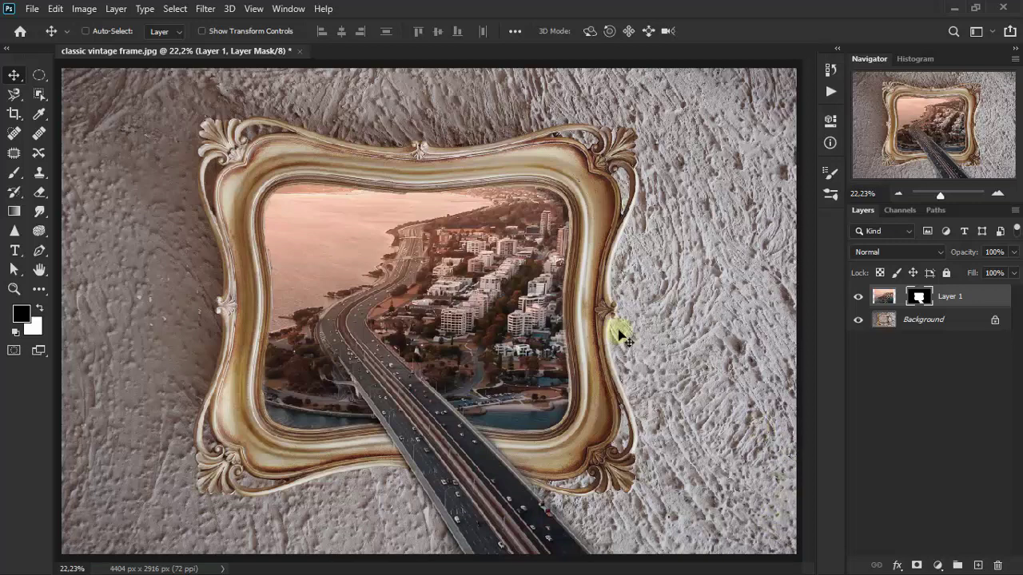
pyautogui.click(958, 321)
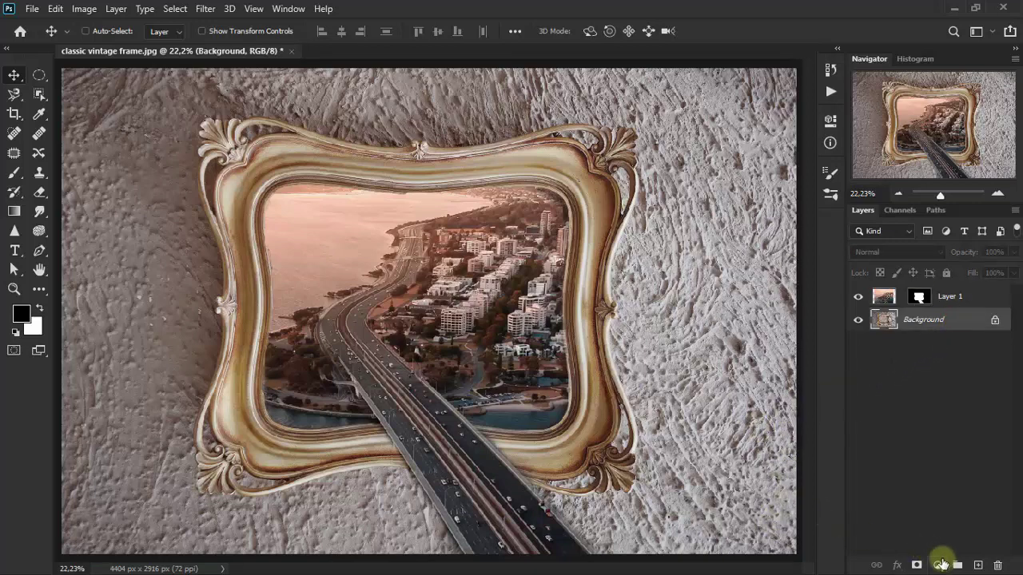
pyautogui.click(939, 566)
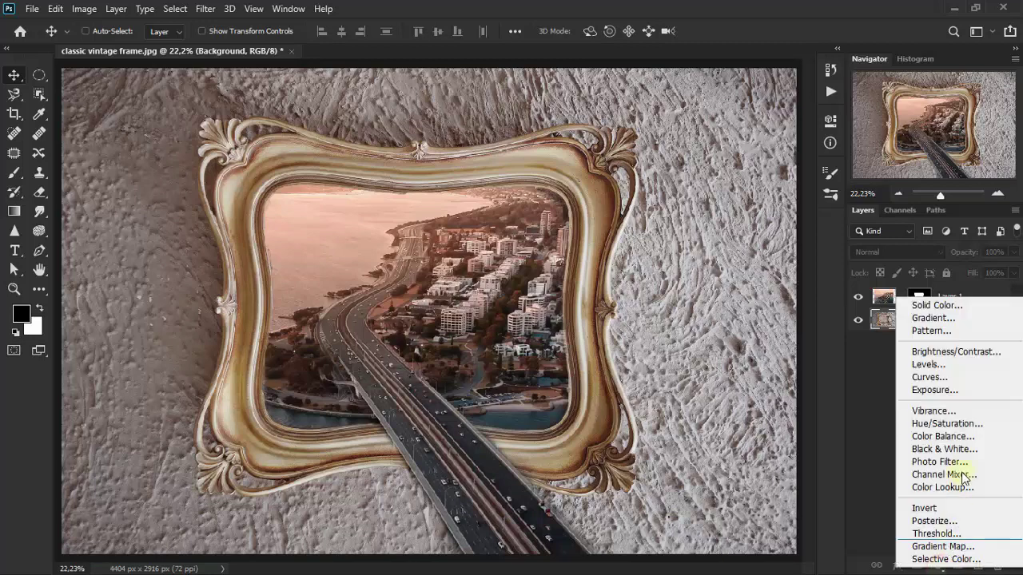
pyautogui.moveTo(973, 330); pyautogui.dragTo(972, 330)
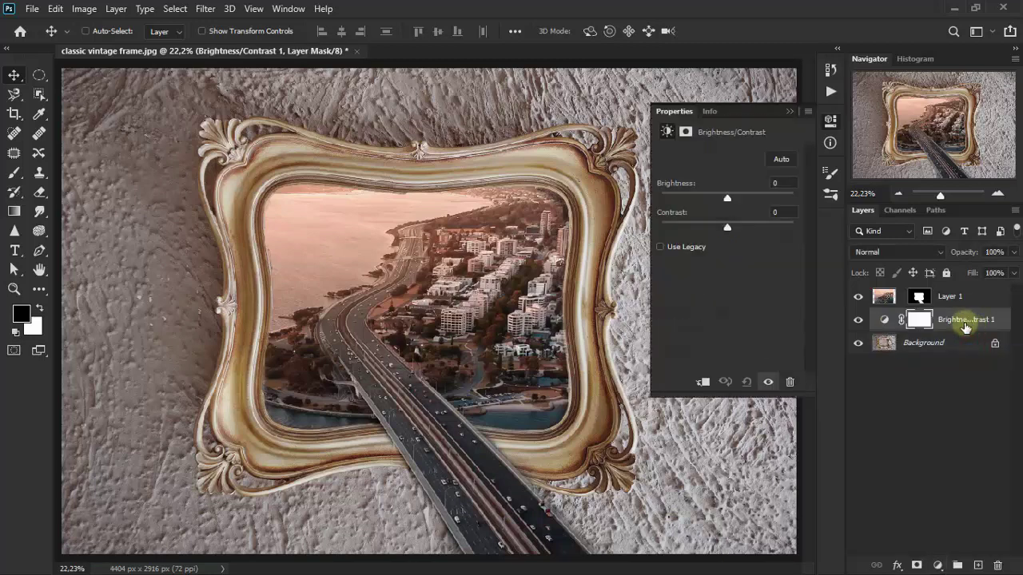
pyautogui.click(726, 230)
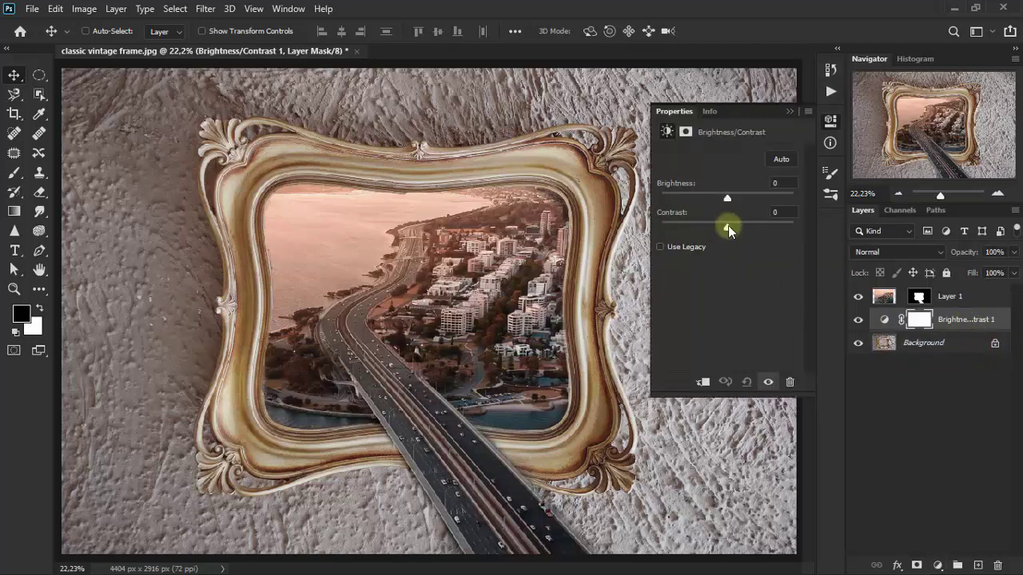
pyautogui.moveTo(728, 230); pyautogui.dragTo(744, 231)
pyautogui.doubleClick(776, 212)
pyautogui.click(788, 114)
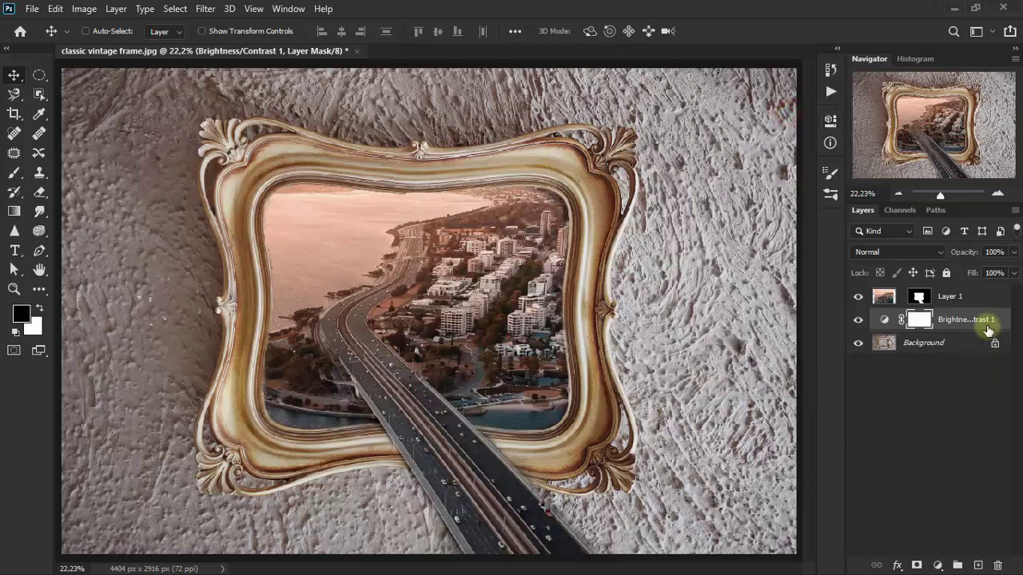
pyautogui.click(977, 304)
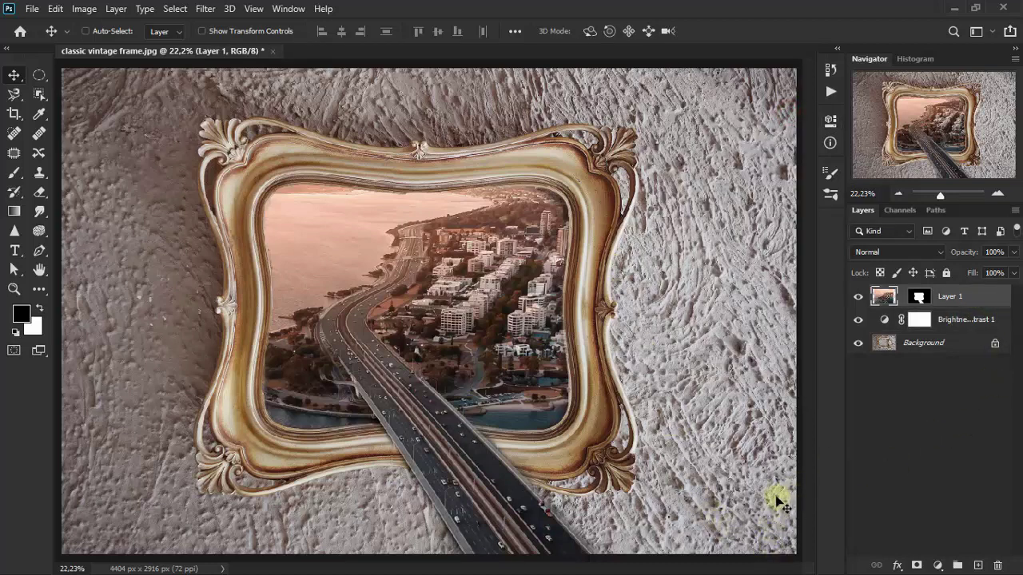
pyautogui.click(939, 565)
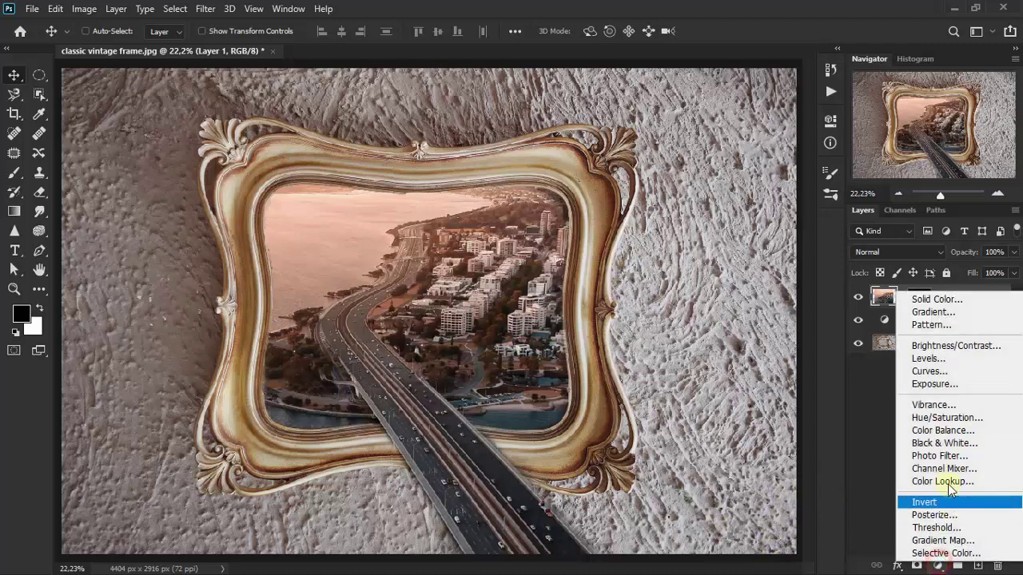
# Step: Add a Brightness/Contrast layer clipped to Layer 1 with brightness 32 and contrast 86
pyautogui.click(963, 345)
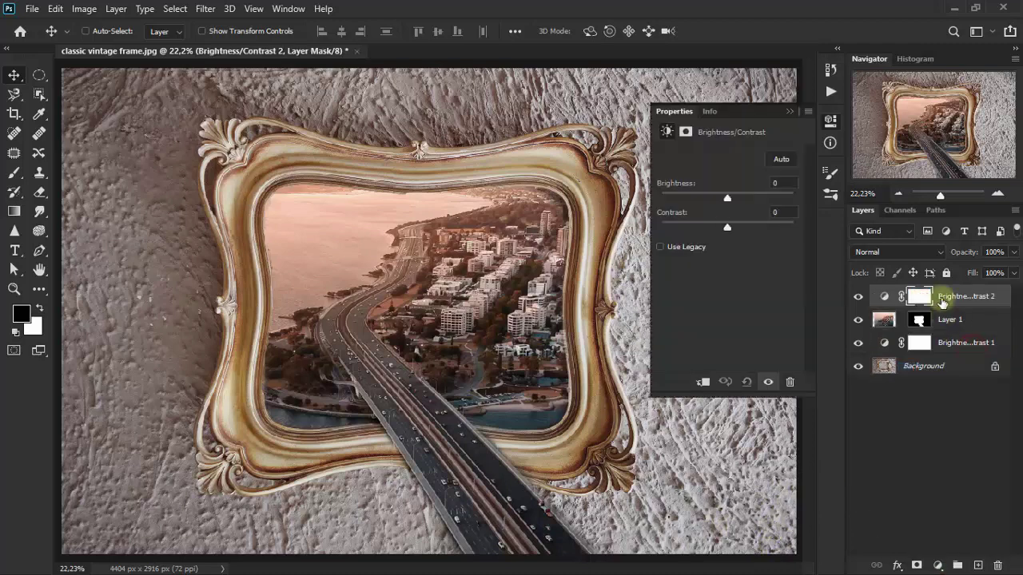
pyautogui.click(703, 383)
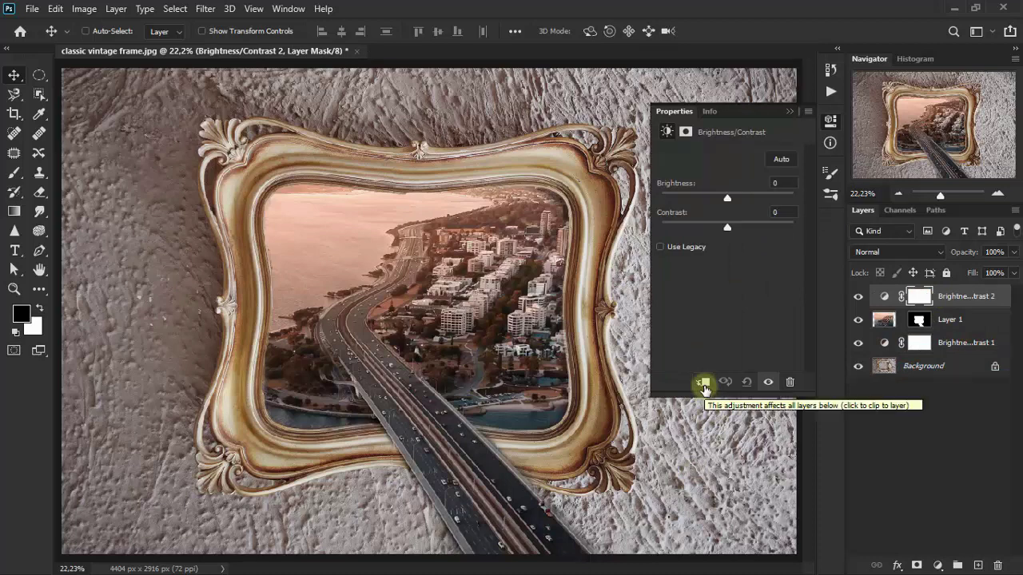
pyautogui.click(703, 385)
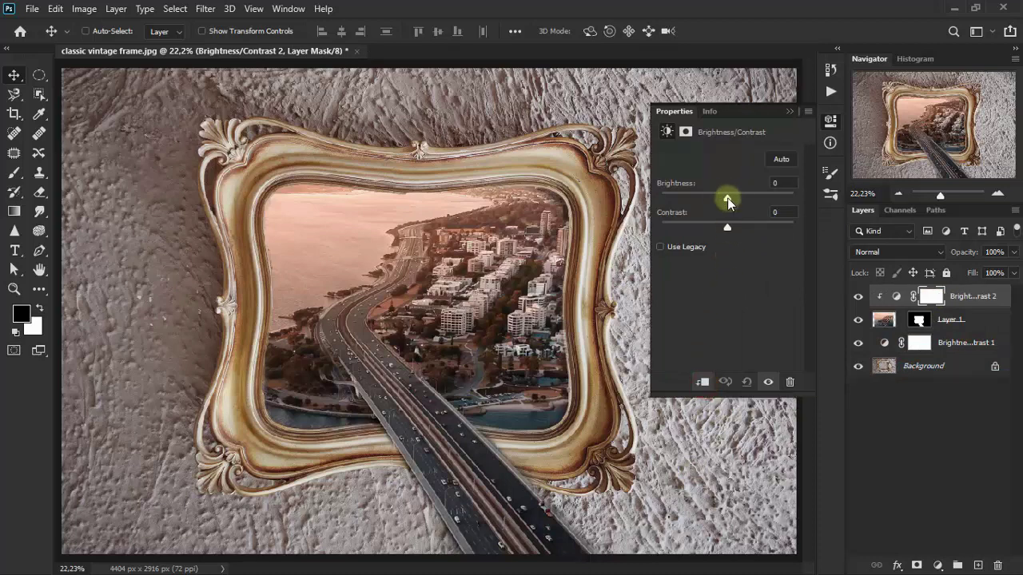
pyautogui.moveTo(729, 198); pyautogui.dragTo(749, 195)
pyautogui.click(779, 182)
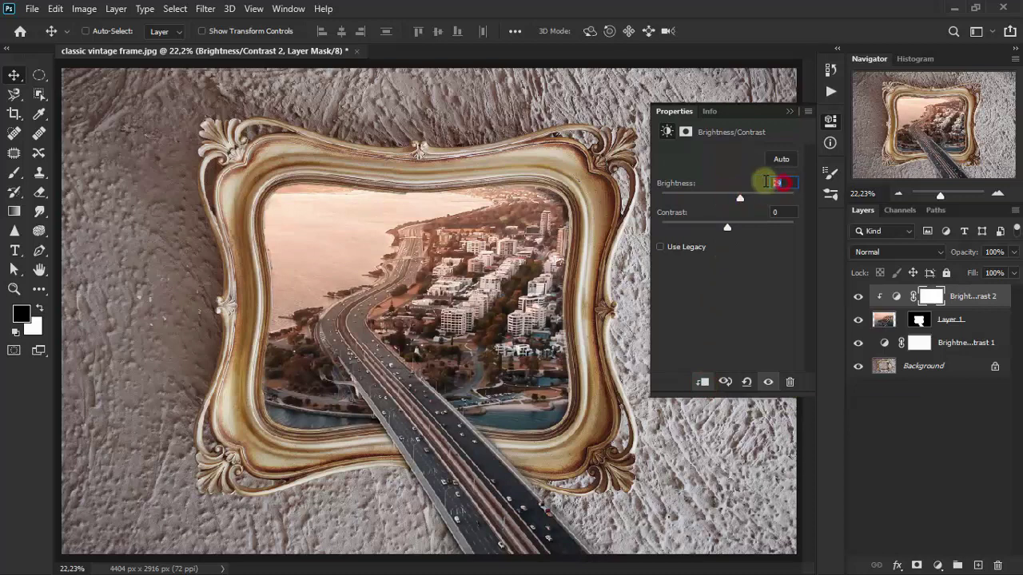
pyautogui.write('32')
pyautogui.moveTo(720, 232); pyautogui.dragTo(743, 229)
pyautogui.click(779, 213)
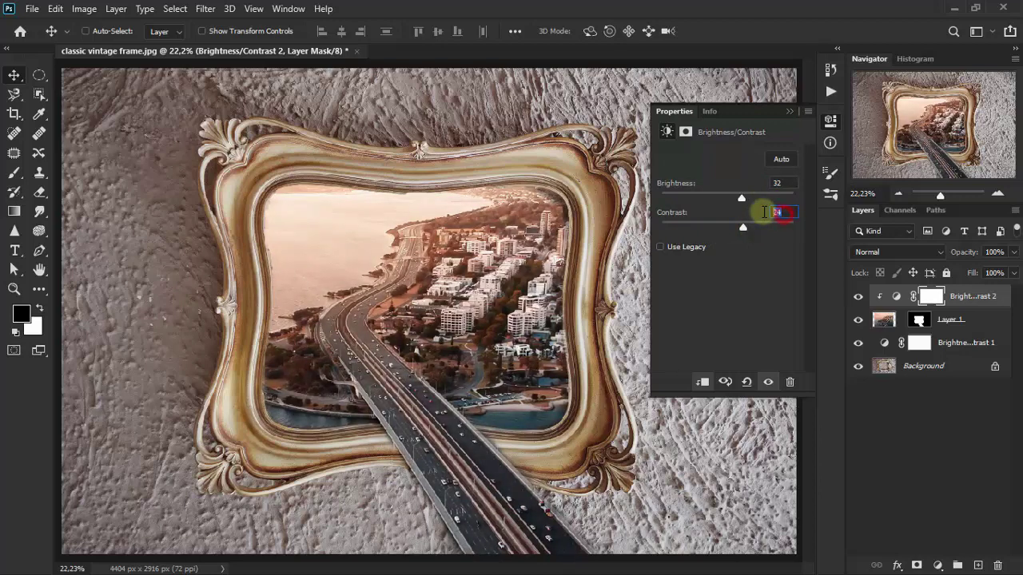
pyautogui.write('86')
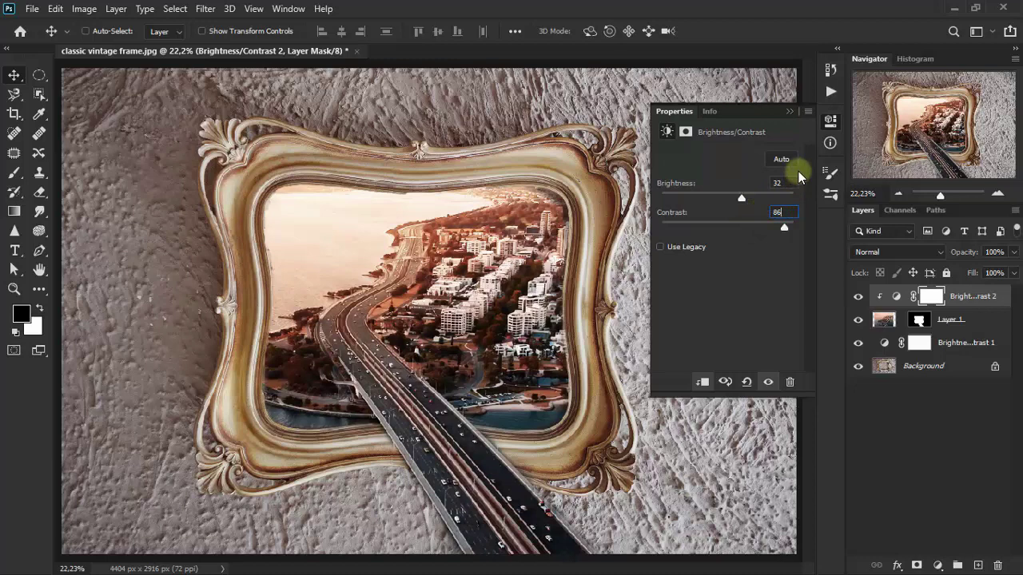
pyautogui.click(789, 116)
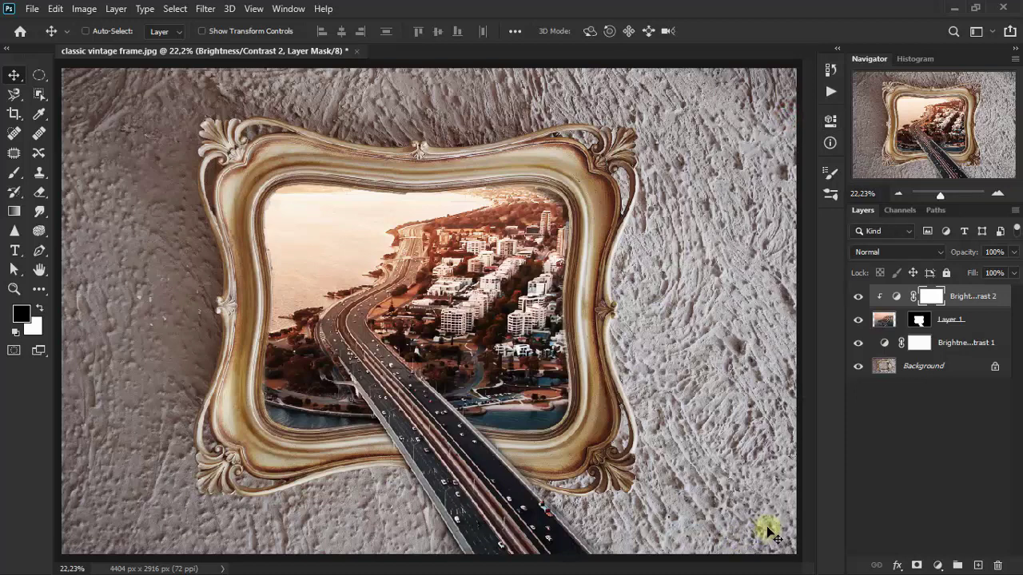
# Step: Add a Color Lookup layer on top using the Candlelight.CUBE 3DLUT file
pyautogui.click(938, 566)
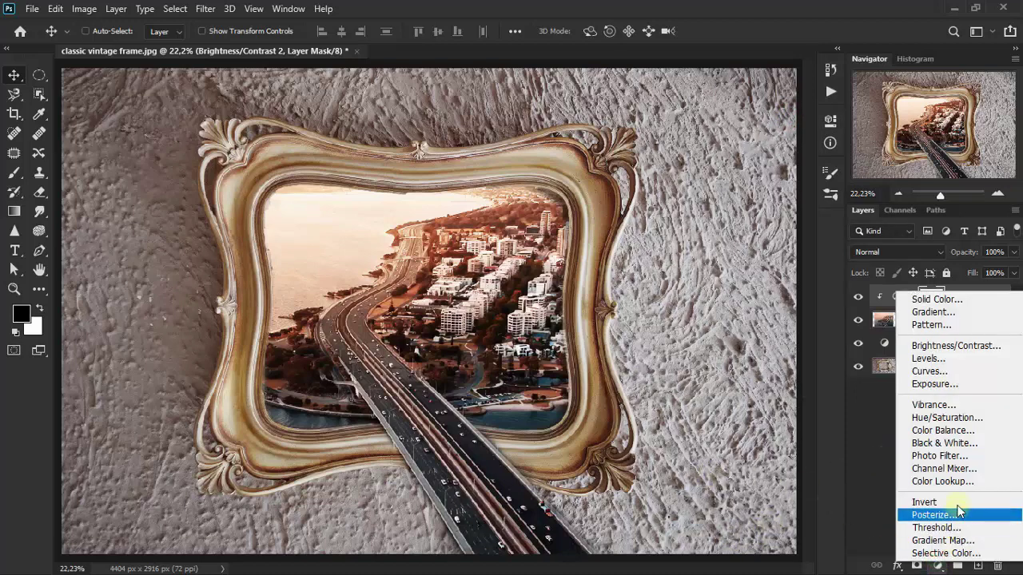
pyautogui.click(942, 481)
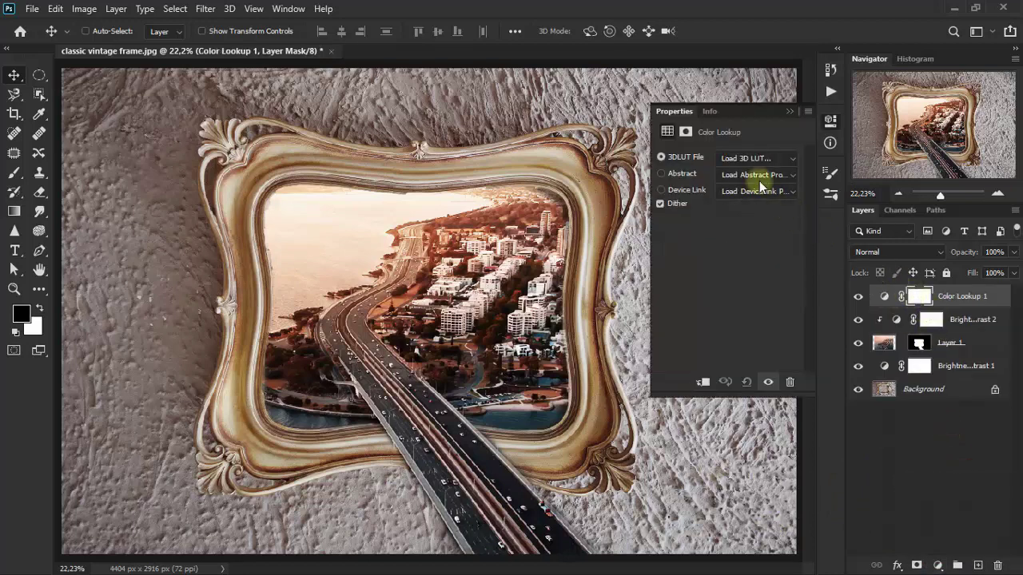
pyautogui.click(763, 159)
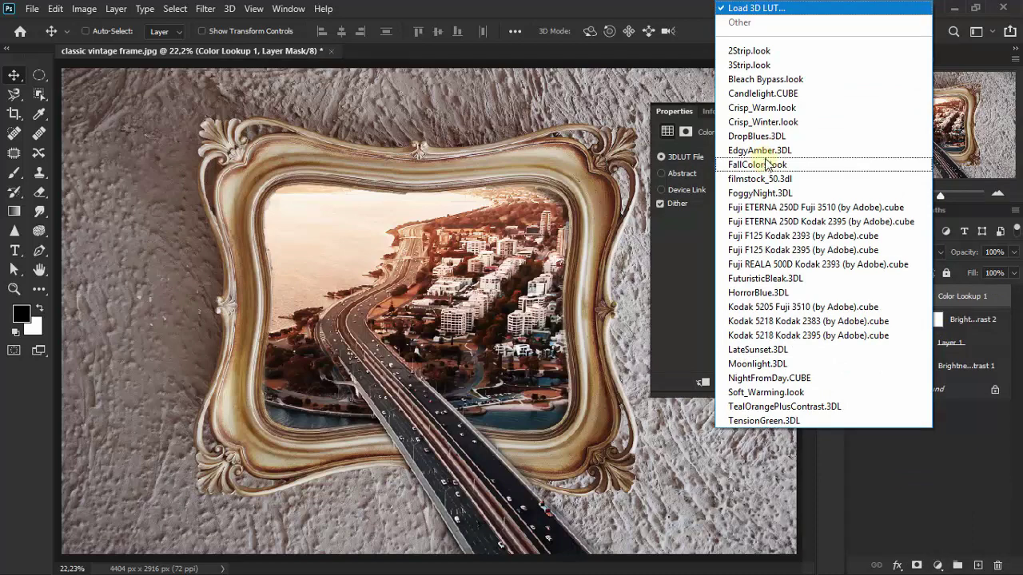
pyautogui.click(848, 96)
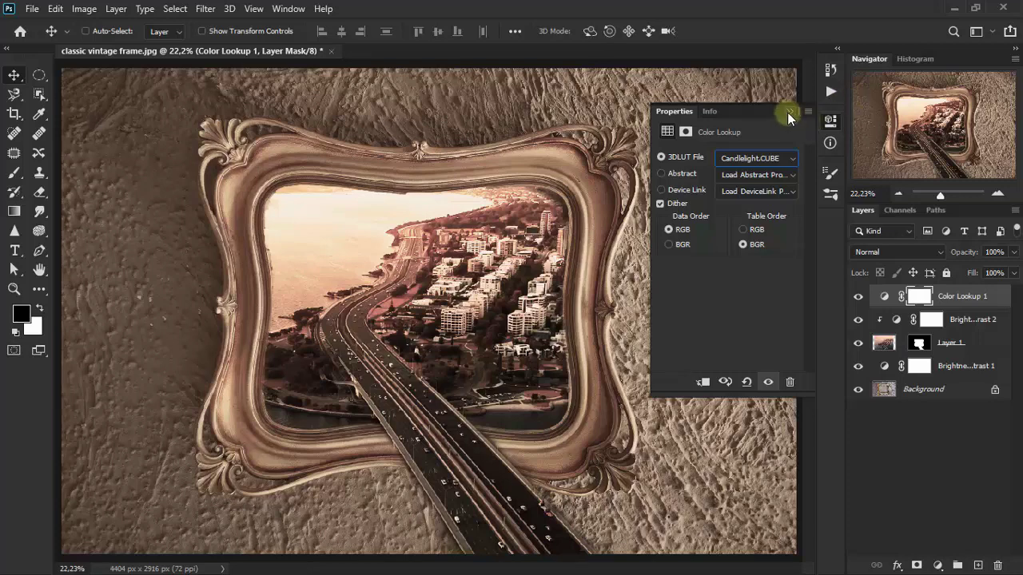
pyautogui.click(788, 112)
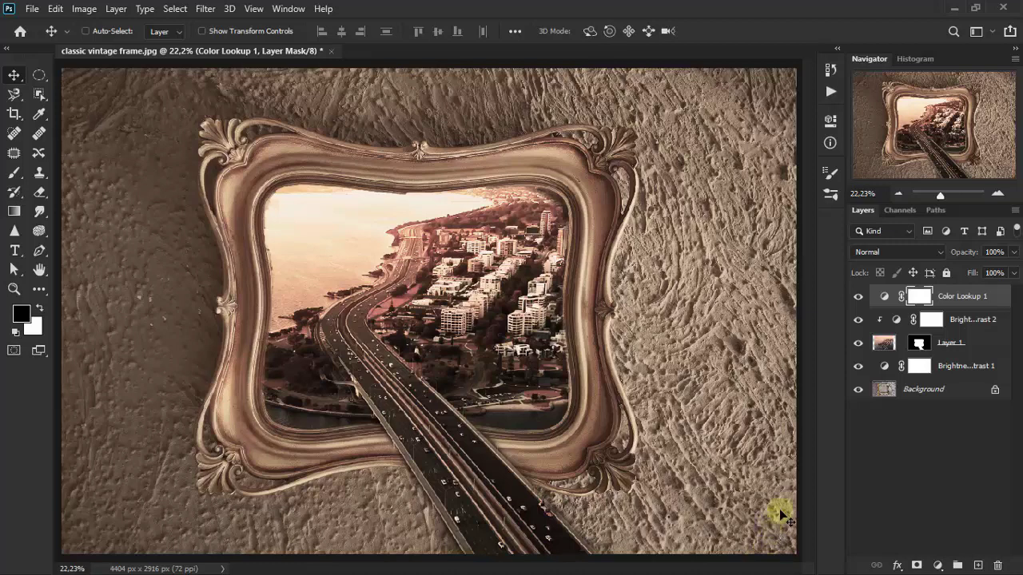
pyautogui.click(936, 563)
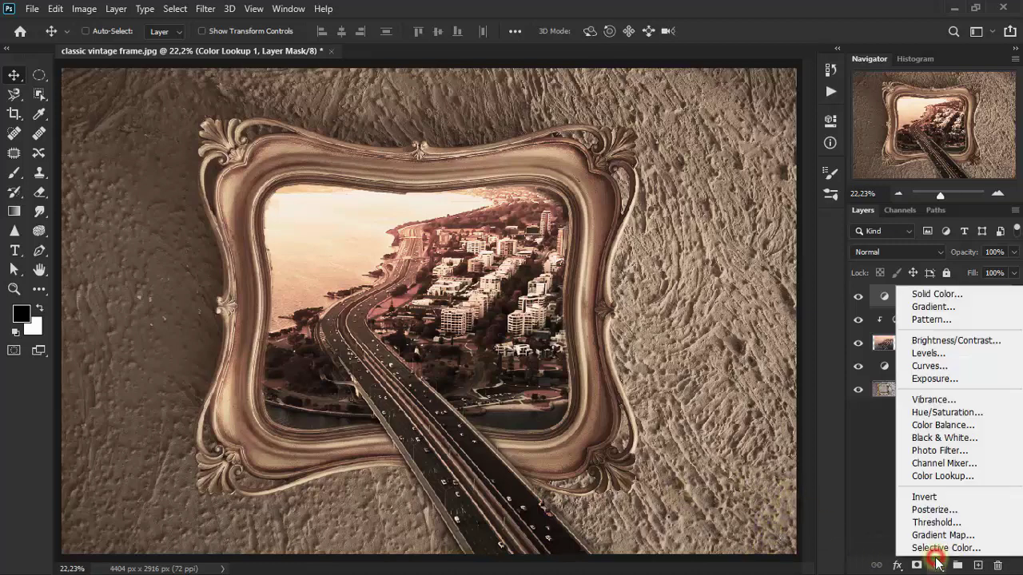
# Step: Add a third Brightness/Contrast layer on top with brightness -29 and contrast 40
pyautogui.click(1002, 346)
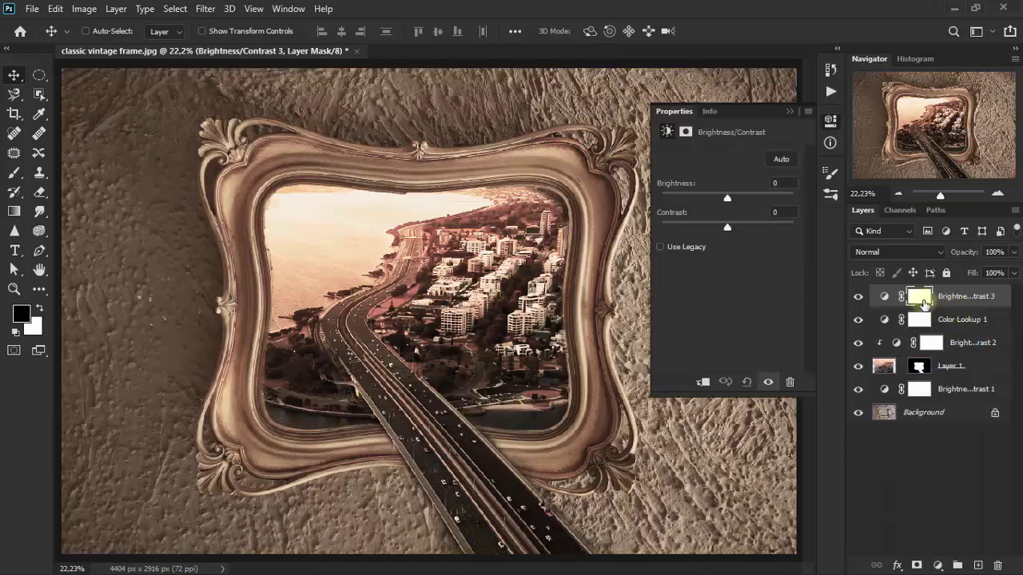
pyautogui.moveTo(728, 200); pyautogui.dragTo(714, 198)
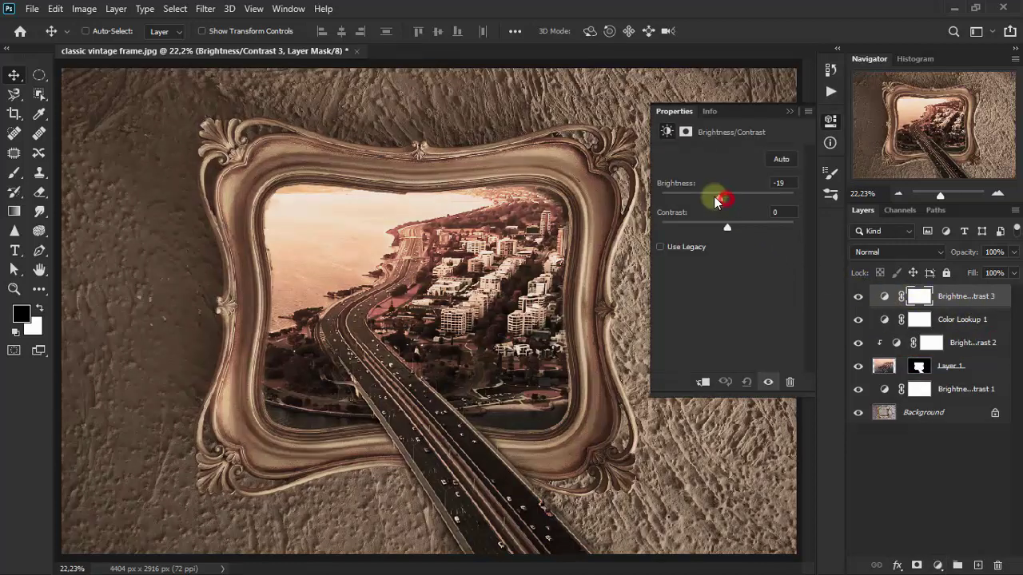
pyautogui.click(777, 182)
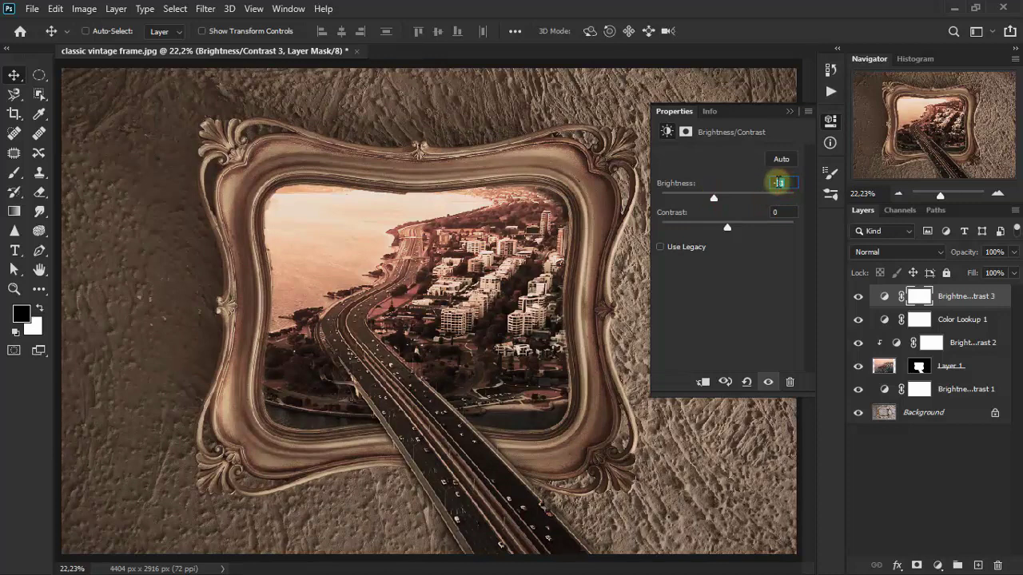
pyautogui.write('0')
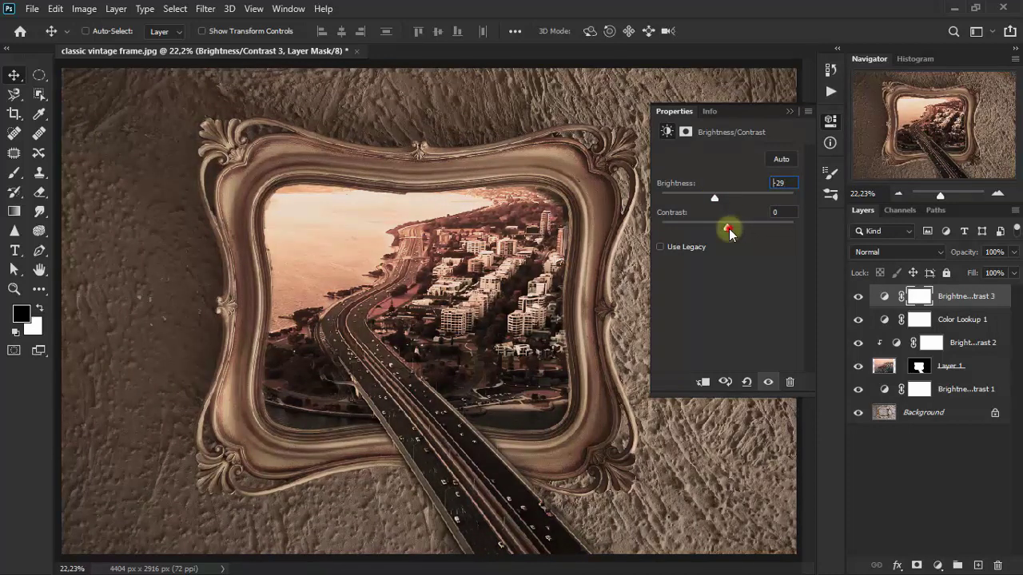
pyautogui.moveTo(729, 228); pyautogui.dragTo(752, 228)
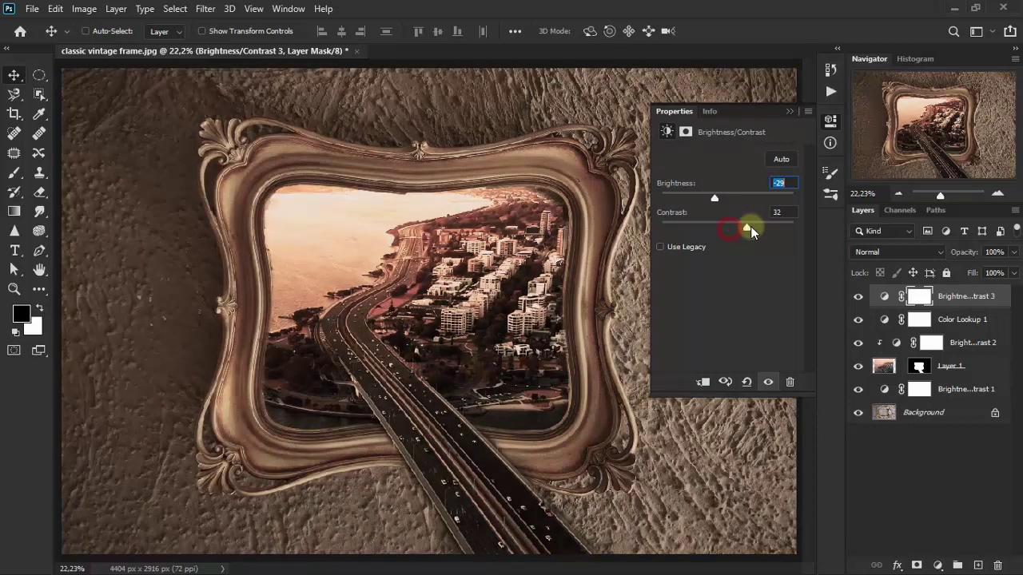
pyautogui.click(783, 212)
pyautogui.write('40')
pyautogui.click(790, 112)
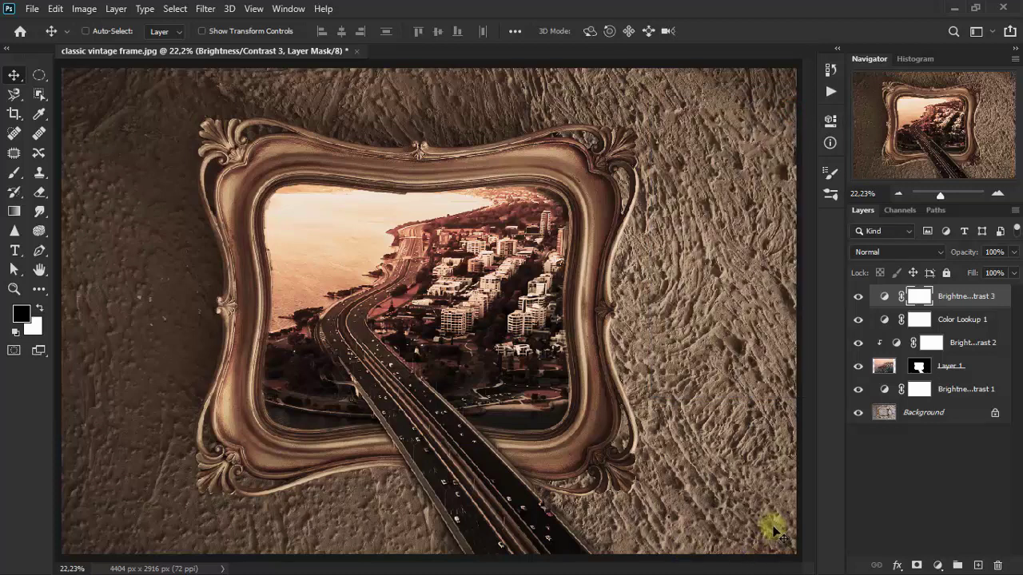
# Step: Add a new Layer 2 and set the foreground colour to #ebac76
pyautogui.click(977, 563)
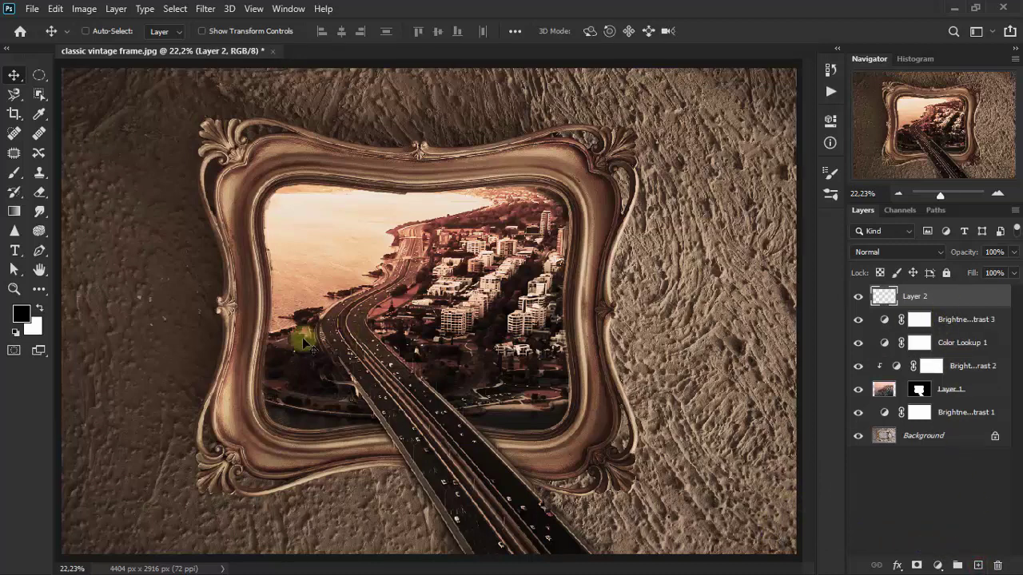
pyautogui.click(40, 308)
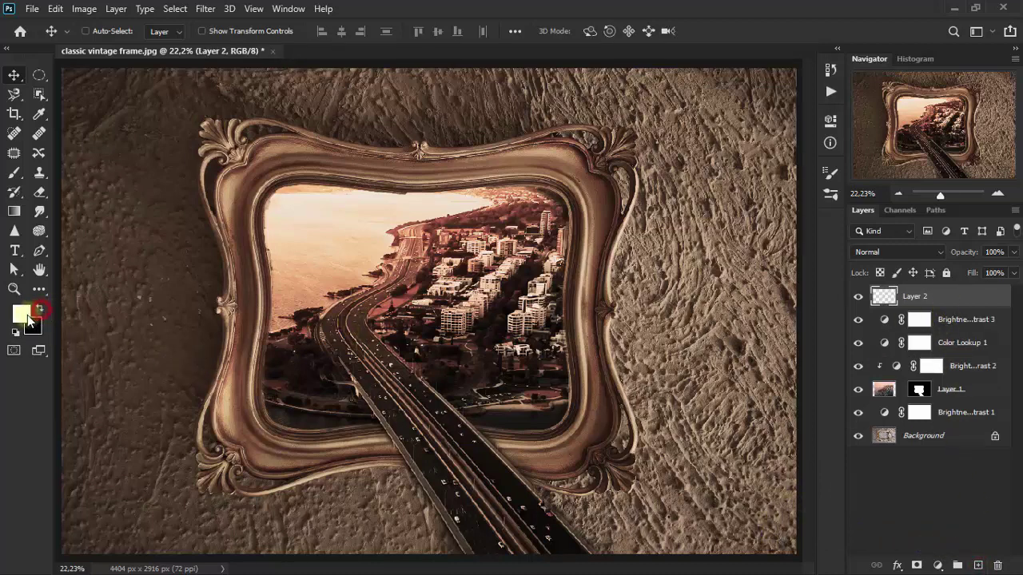
pyautogui.click(20, 313)
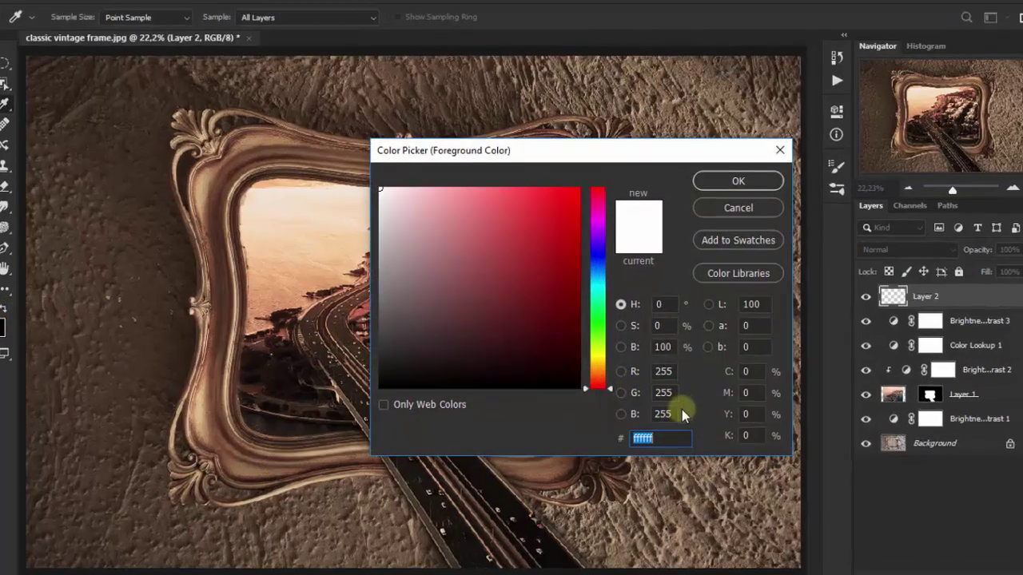
pyautogui.write('ebac76')
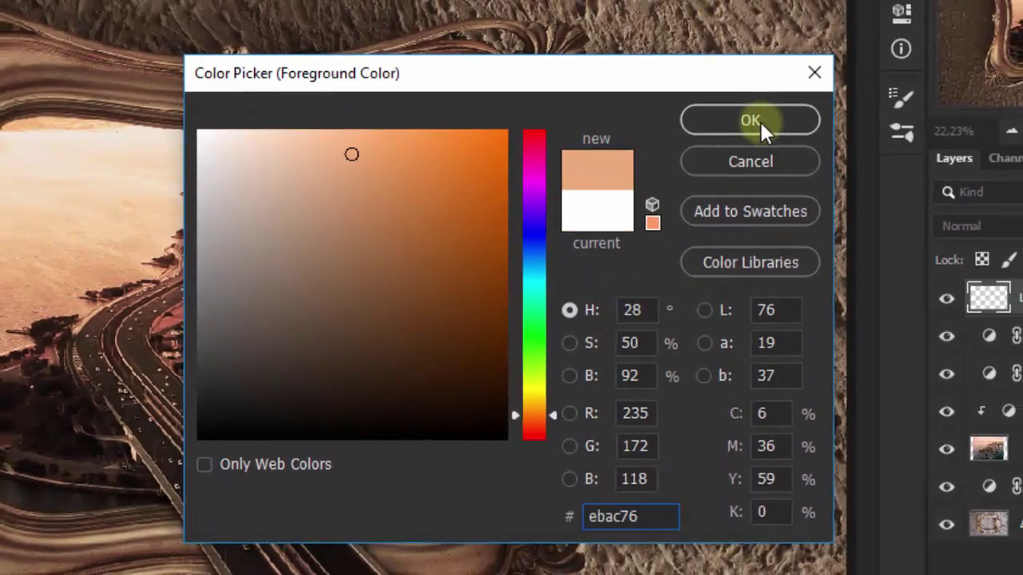
pyautogui.click(759, 118)
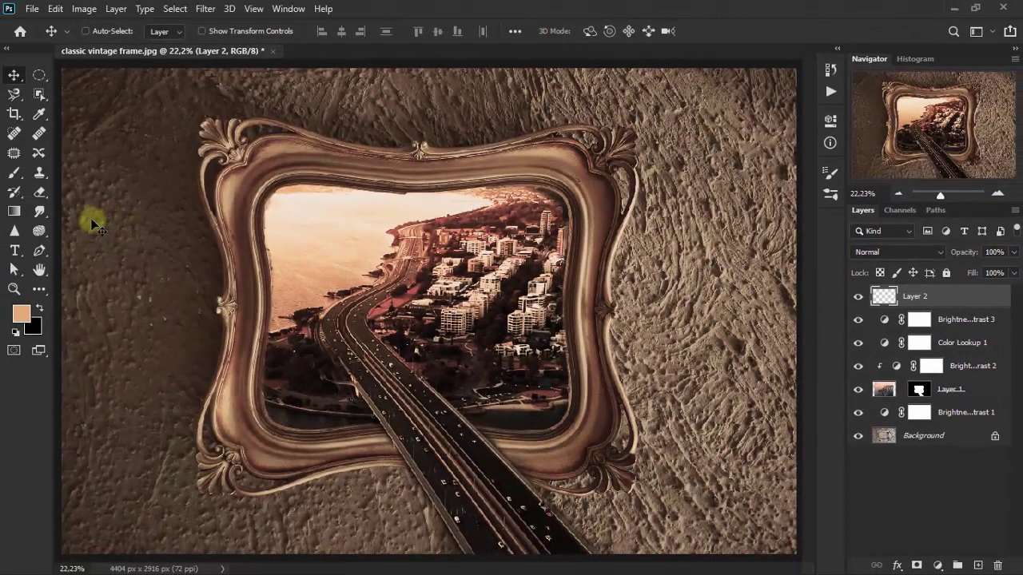
# Step: Outline the framed picture and road with the Patch tool and fill it with the peach colour
pyautogui.click(14, 153)
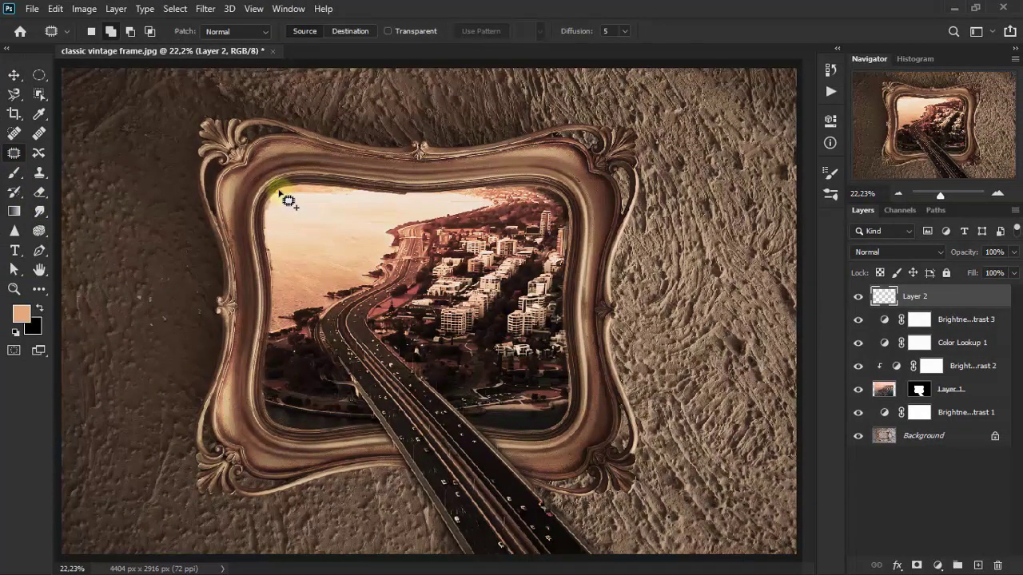
pyautogui.moveTo(281, 194)
pyautogui.mouseDown()
pyautogui.moveTo(269, 240)
pyautogui.moveTo(272, 399)
pyautogui.moveTo(367, 432)
pyautogui.moveTo(376, 416)
pyautogui.moveTo(487, 530)
pyautogui.moveTo(544, 566)
pyautogui.moveTo(530, 497)
pyautogui.moveTo(487, 453)
pyautogui.moveTo(498, 425)
pyautogui.moveTo(559, 408)
pyautogui.moveTo(557, 272)
pyautogui.moveTo(539, 205)
pyautogui.moveTo(273, 195)
pyautogui.mouseUp()
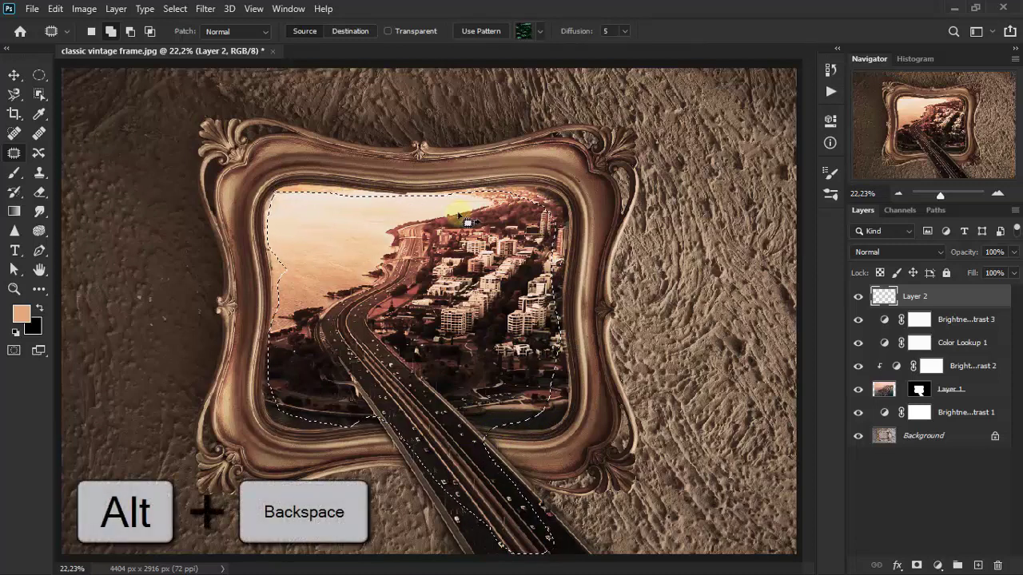
pyautogui.hotkey('alt', 'BackSpace')
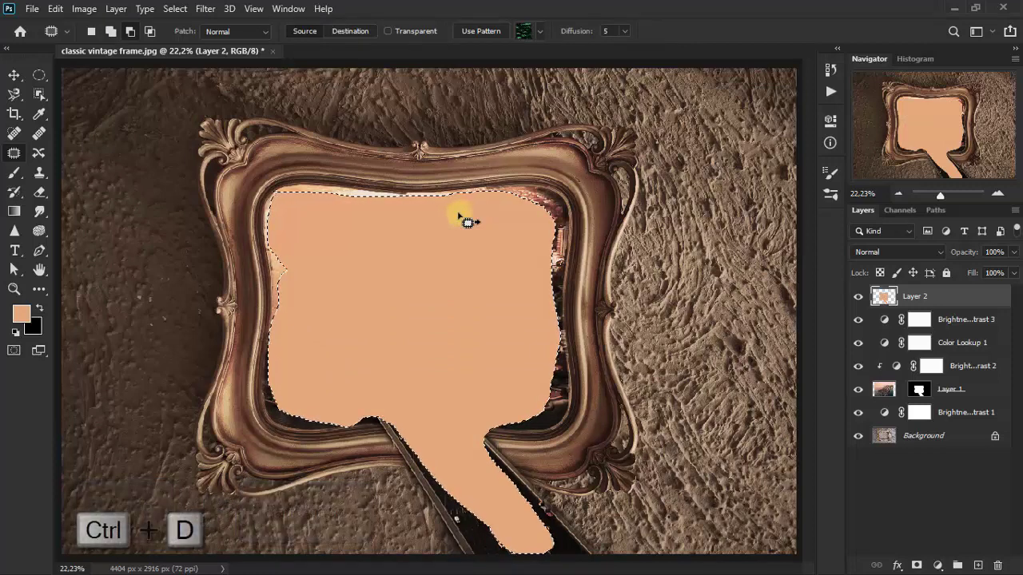
pyautogui.hotkey('ctrl', 'd')
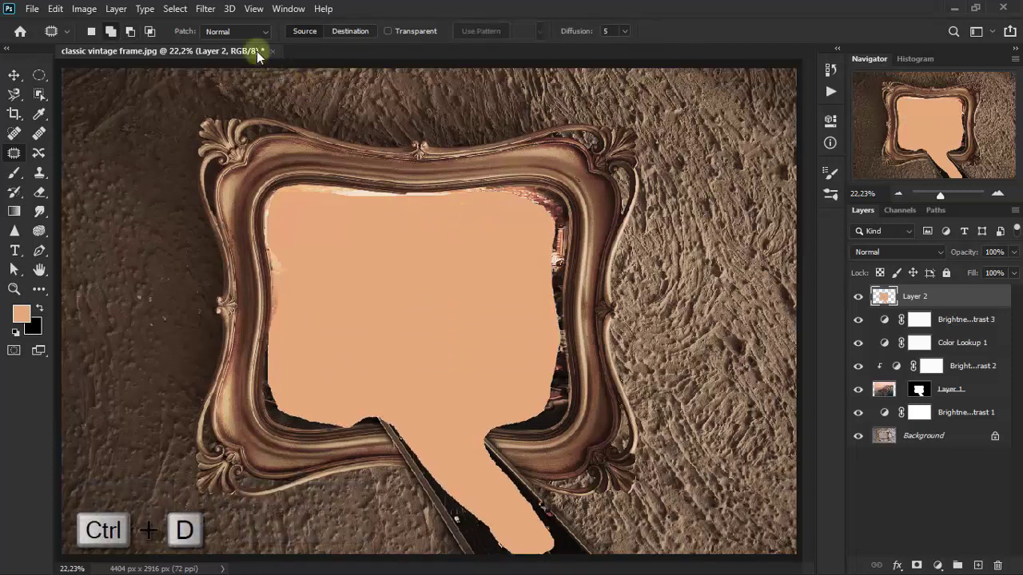
pyautogui.click(205, 8)
pyautogui.moveTo(272, 178)
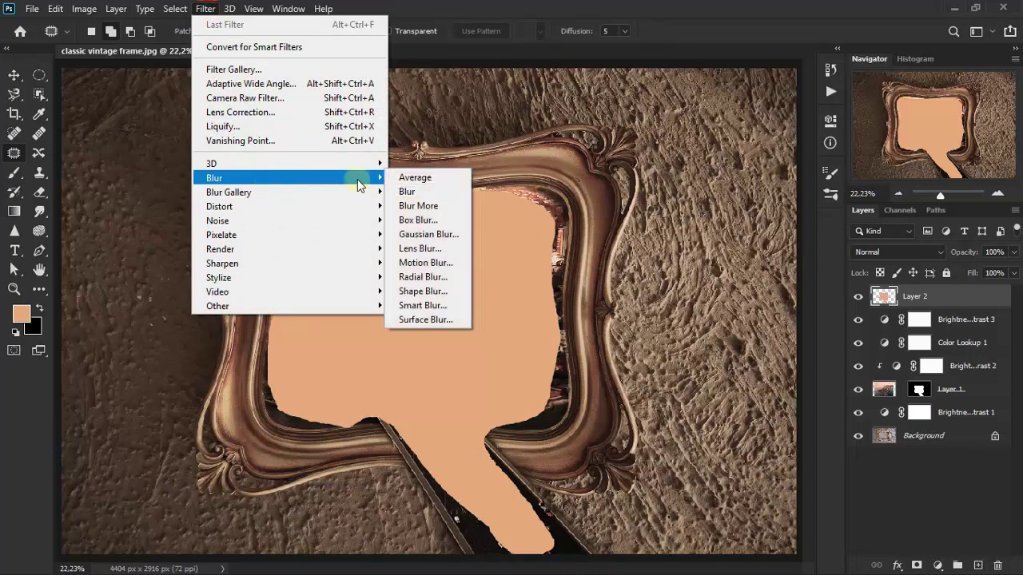
# Step: Blur Layer 2's peach fill with a Gaussian Blur of radius 654.6 pixels
pyautogui.click(428, 234)
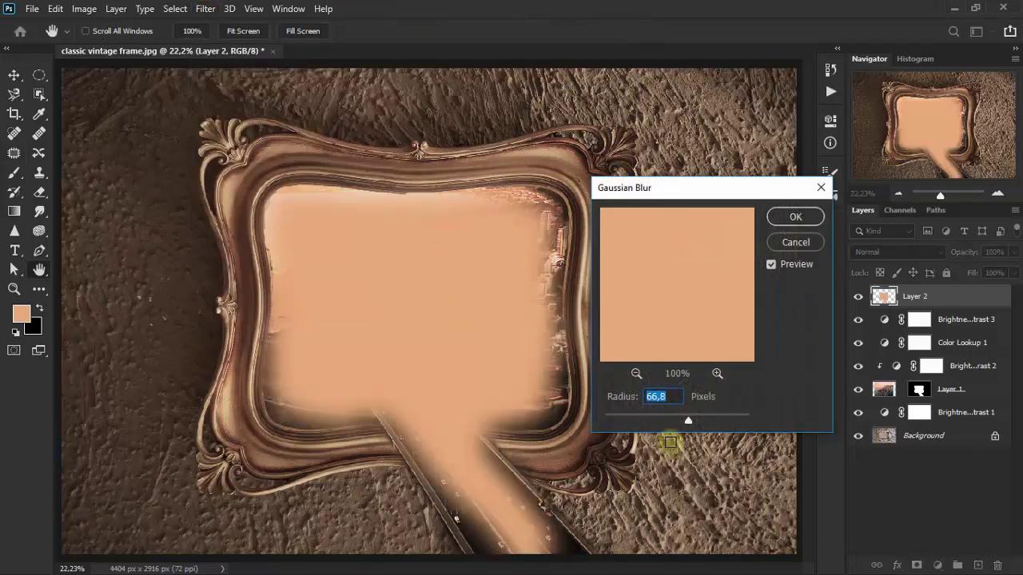
pyautogui.moveTo(692, 417); pyautogui.dragTo(732, 415)
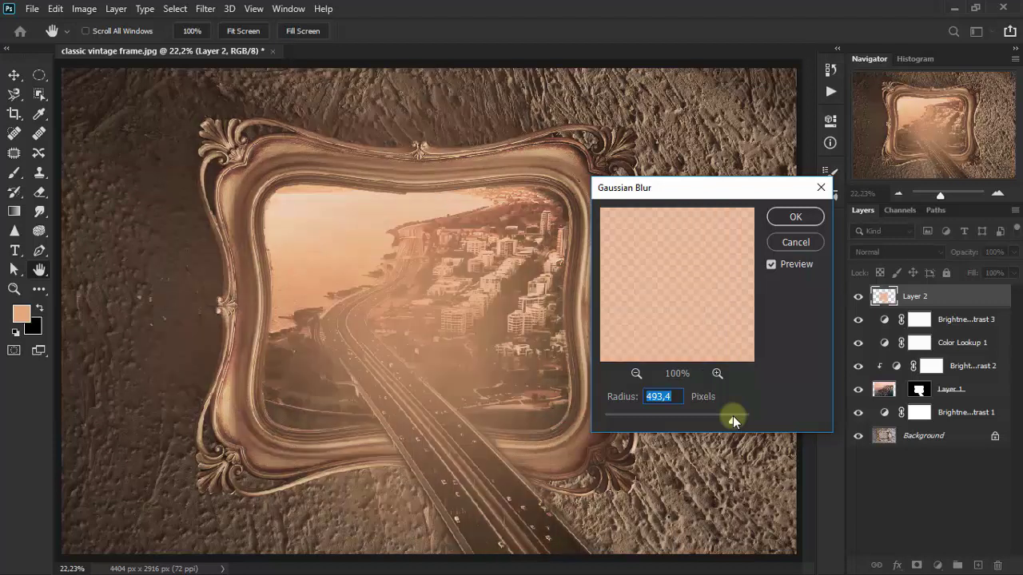
pyautogui.moveTo(733, 416); pyautogui.dragTo(736, 416)
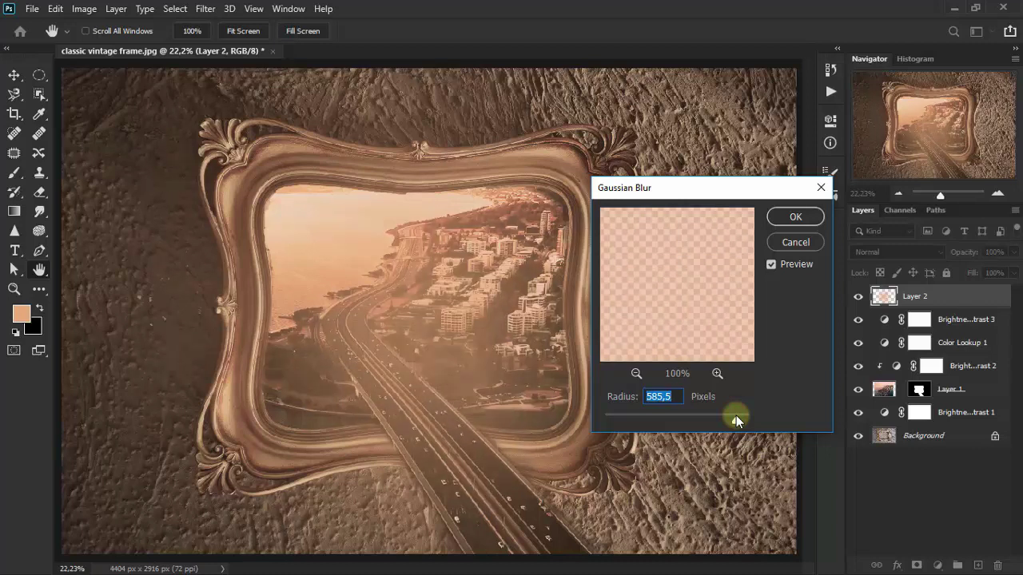
pyautogui.moveTo(736, 416); pyautogui.dragTo(738, 416)
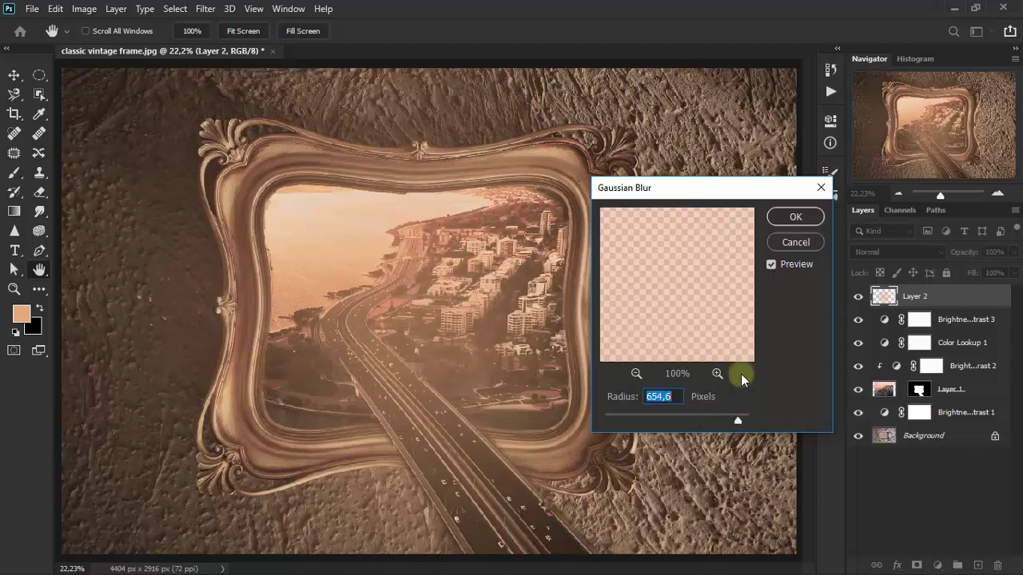
pyautogui.click(797, 216)
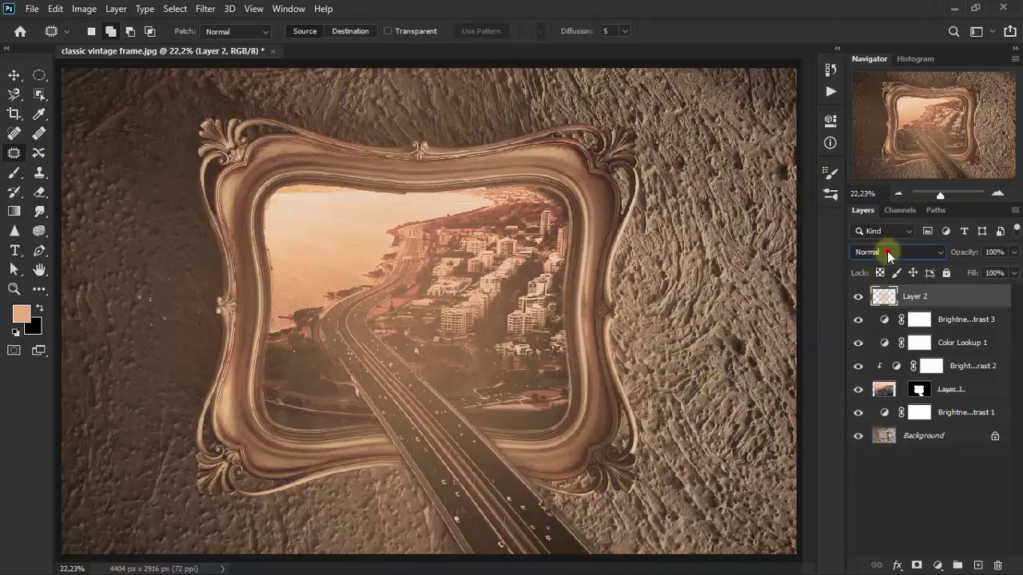
# Step: Set Layer 2 to Overlay blending and duplicate it
pyautogui.click(887, 253)
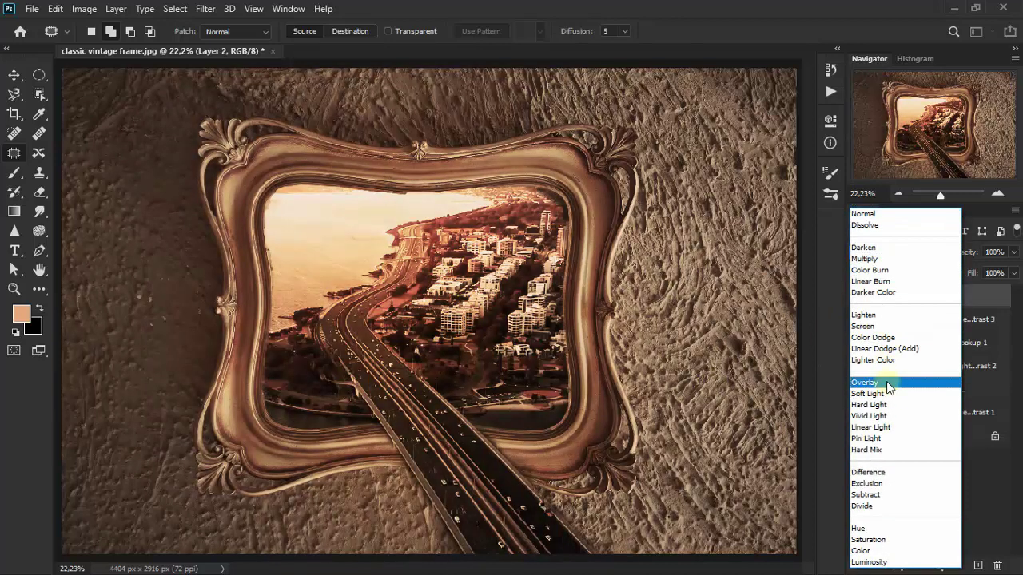
pyautogui.click(887, 382)
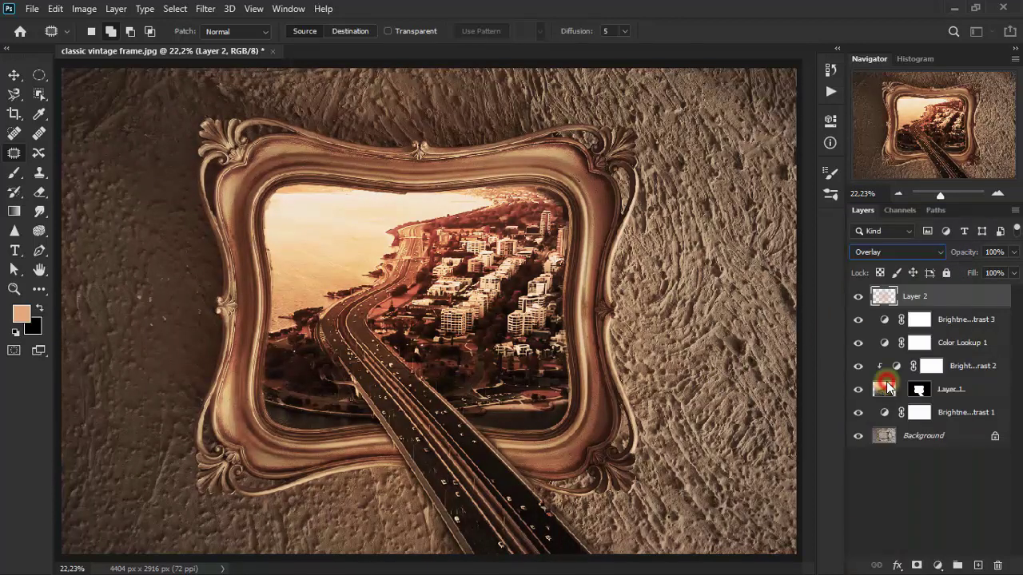
pyautogui.hotkey('ctrl', 'j')
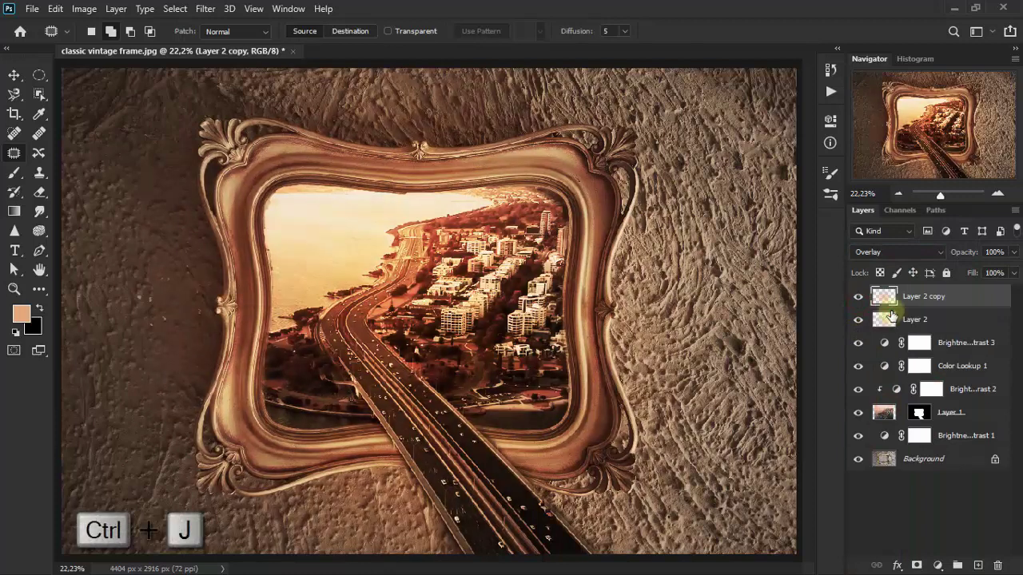
# Step: Set Layer 2 copy to Soft Light blending at 14% opacity
pyautogui.click(876, 252)
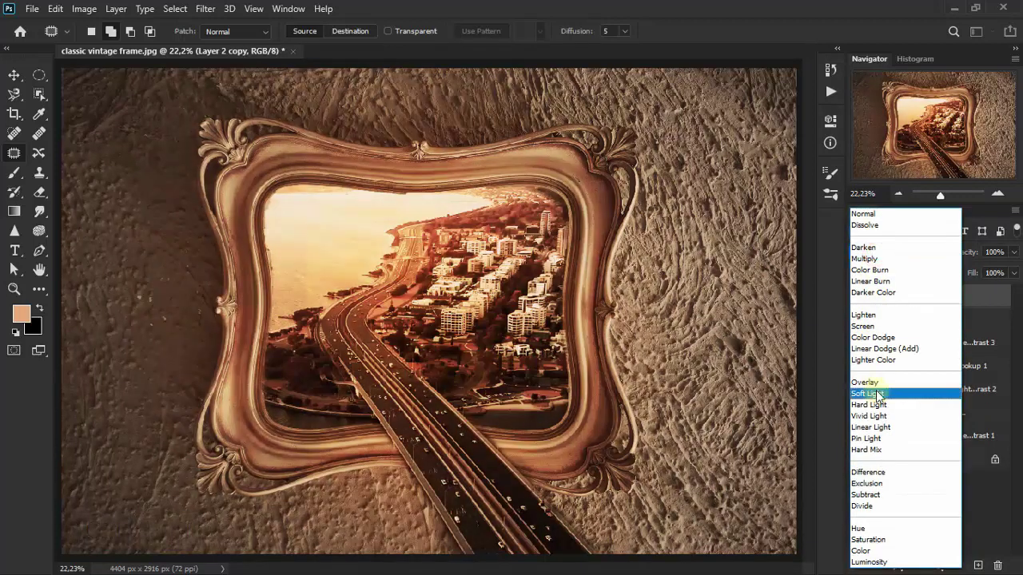
pyautogui.click(876, 392)
pyautogui.click(858, 296)
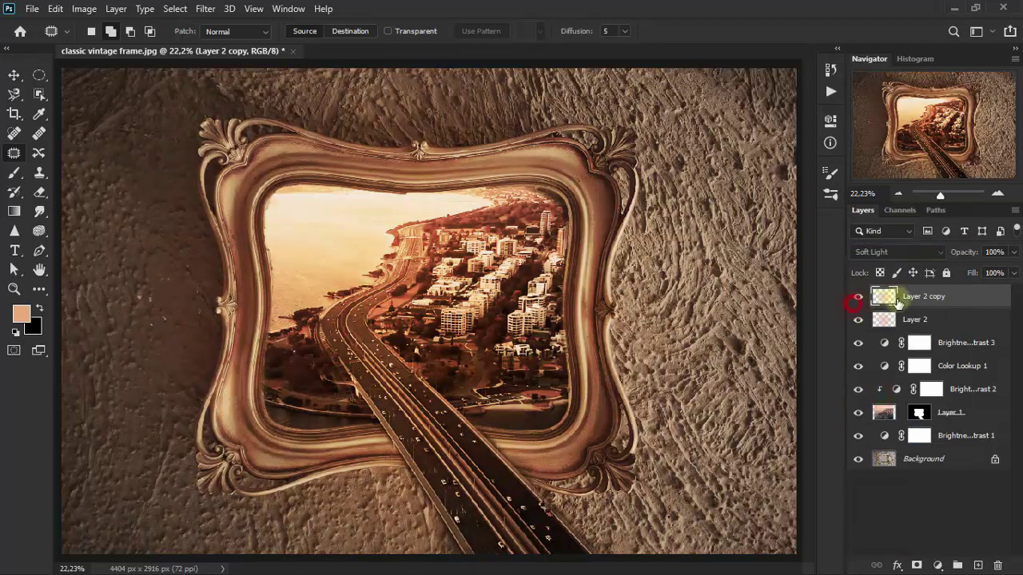
pyautogui.click(1013, 252)
pyautogui.moveTo(1010, 272); pyautogui.dragTo(961, 272)
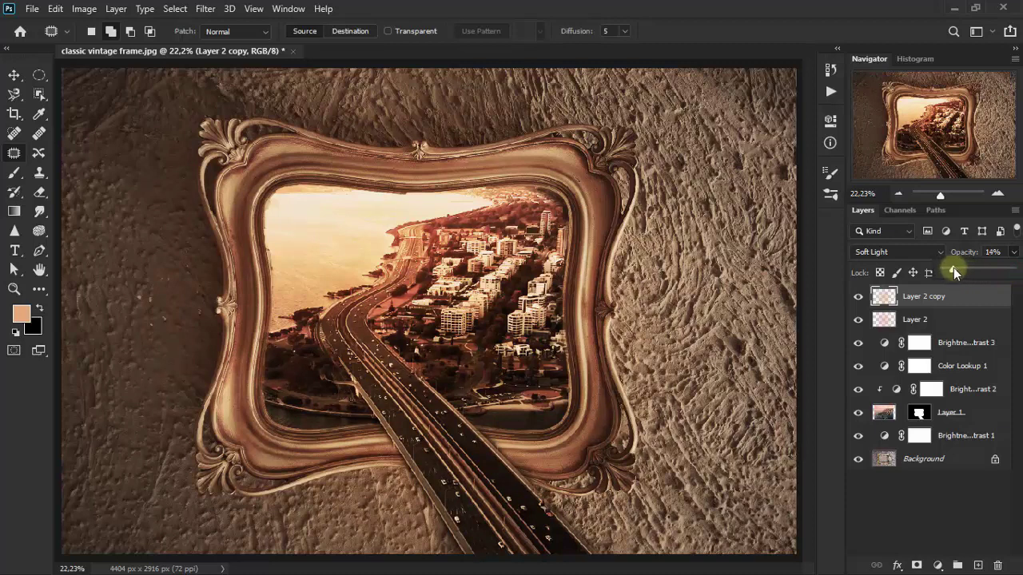
pyautogui.click(937, 319)
pyautogui.click(947, 299)
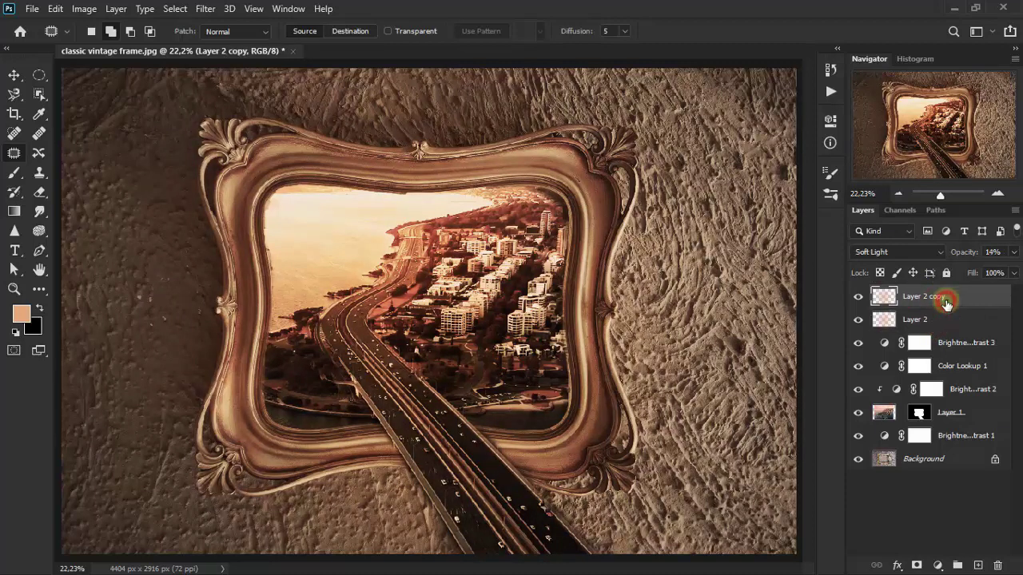
# Step: Duplicate Layer 2, move Layer 2 copy 2 to the top, and blend it in Luminosity mode
pyautogui.click(945, 320)
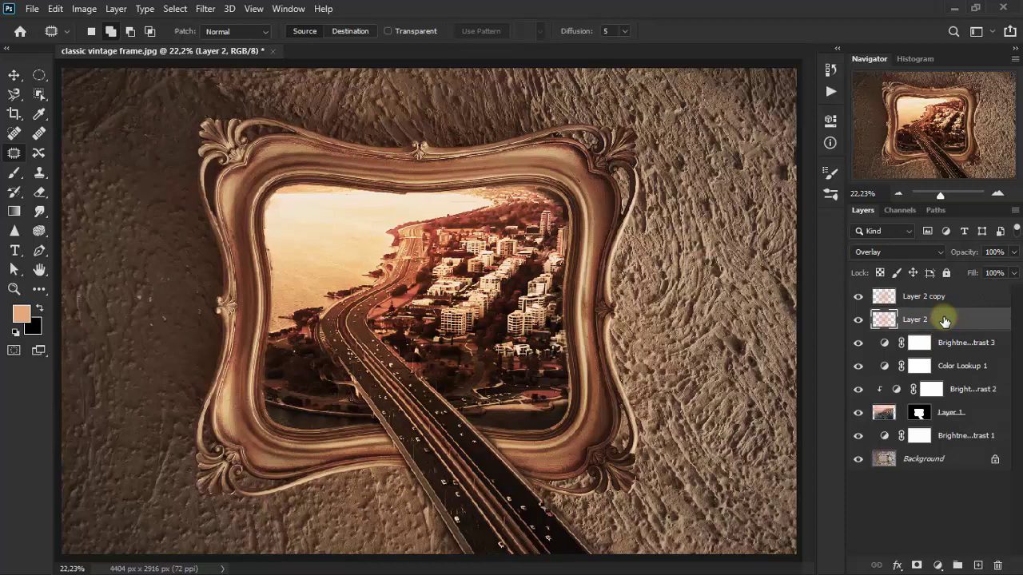
pyautogui.hotkey('ctrl', 'j')
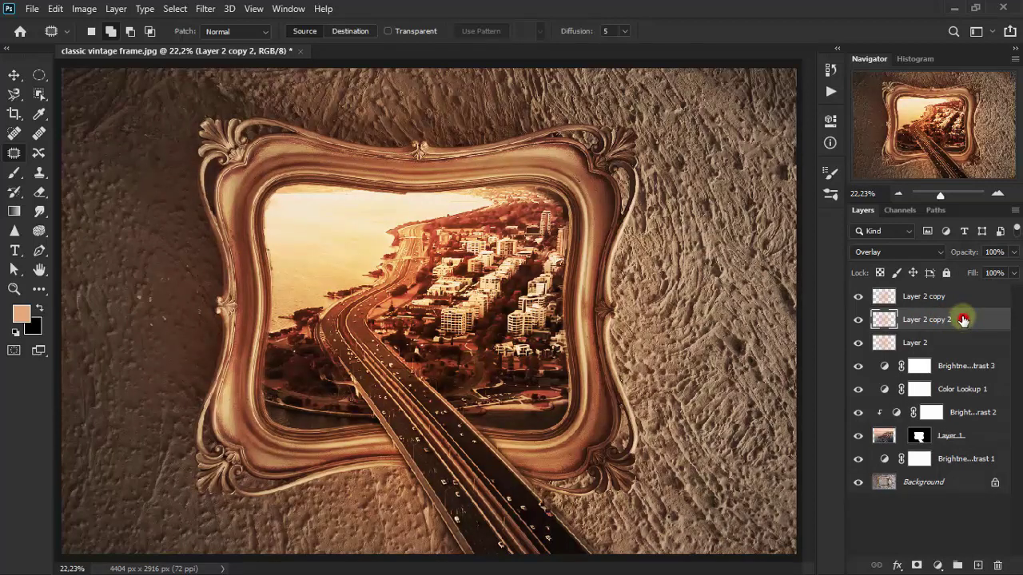
pyautogui.moveTo(944, 320); pyautogui.dragTo(899, 284)
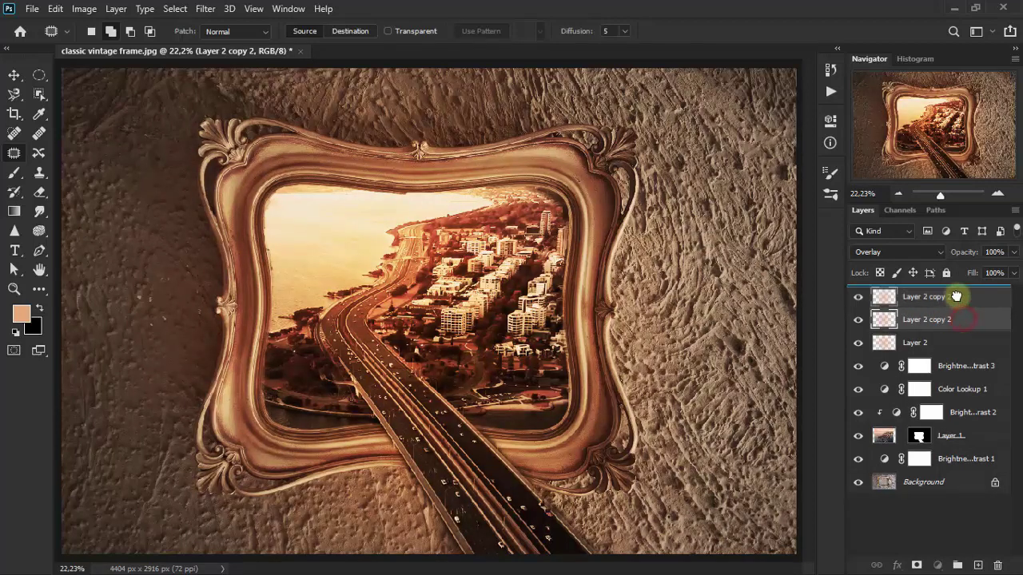
pyautogui.click(895, 254)
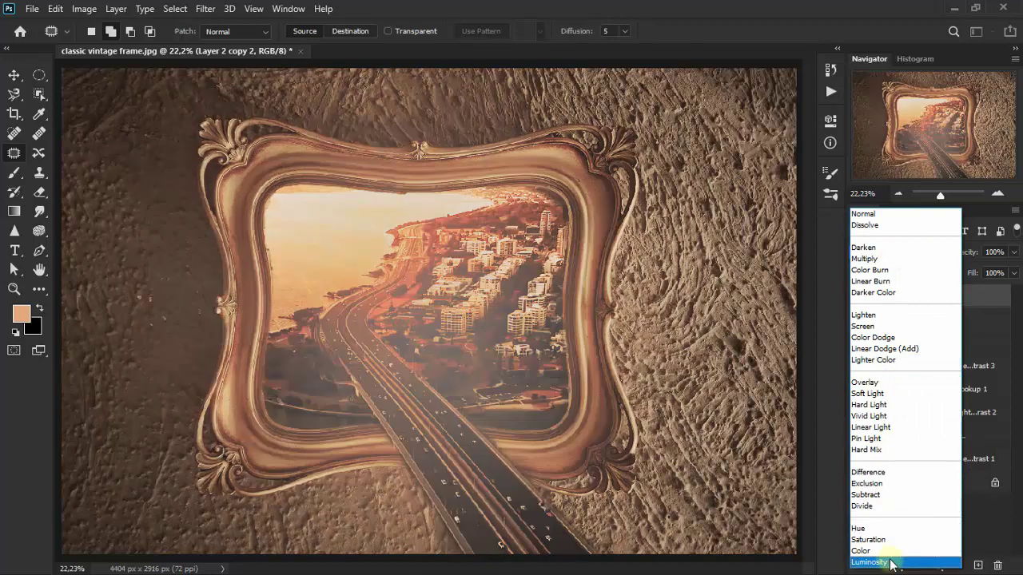
pyautogui.click(891, 563)
pyautogui.click(859, 296)
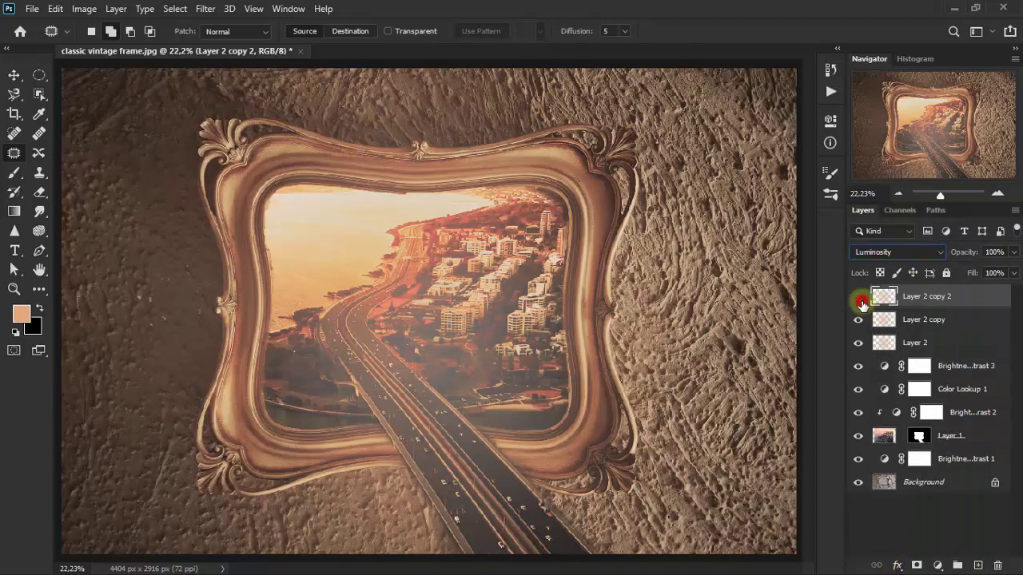
pyautogui.click(859, 296)
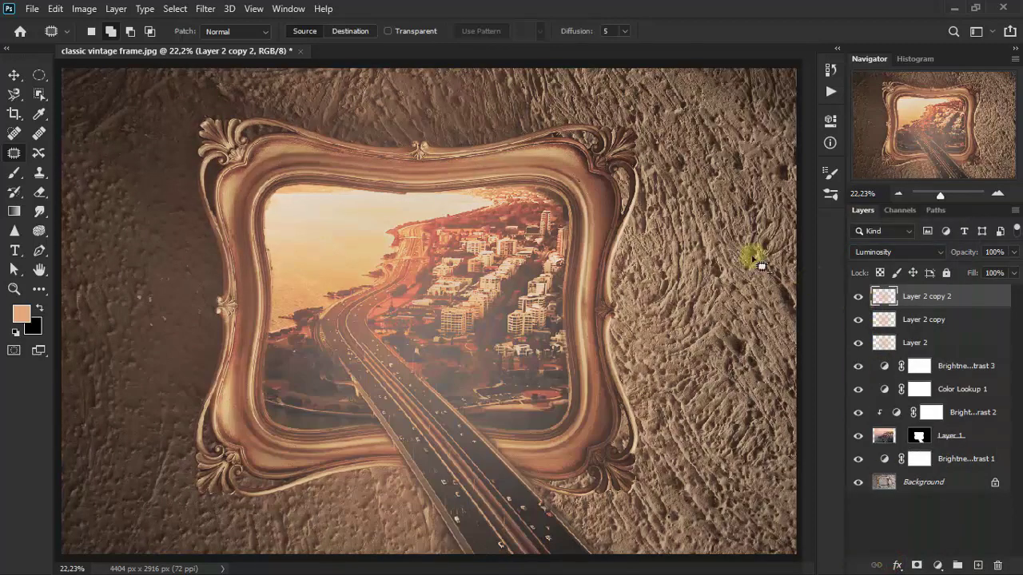
# Step: Lower Layer 2 copy 2's opacity to 34%
pyautogui.click(14, 75)
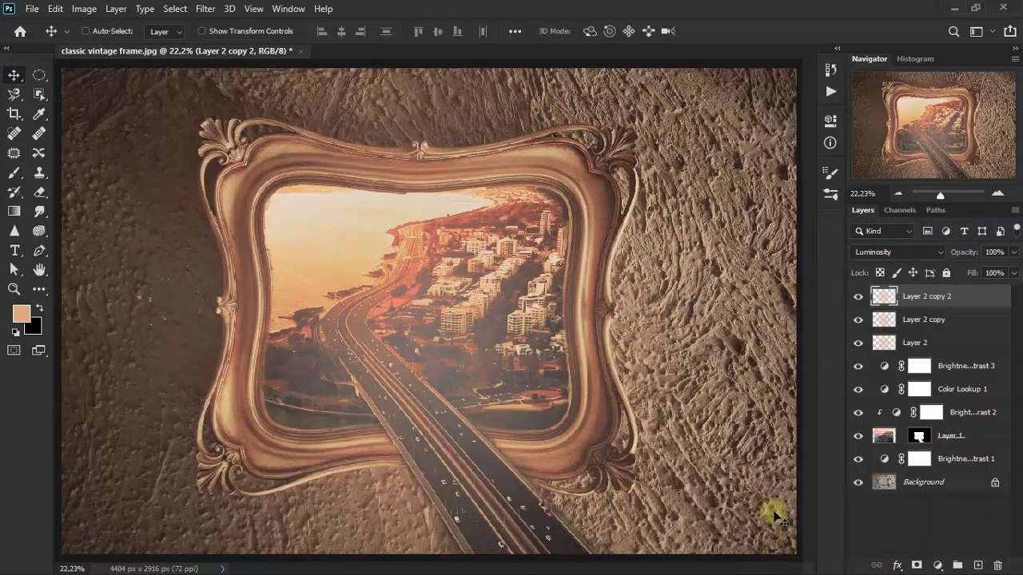
pyautogui.moveTo(1012, 252); pyautogui.dragTo(987, 272)
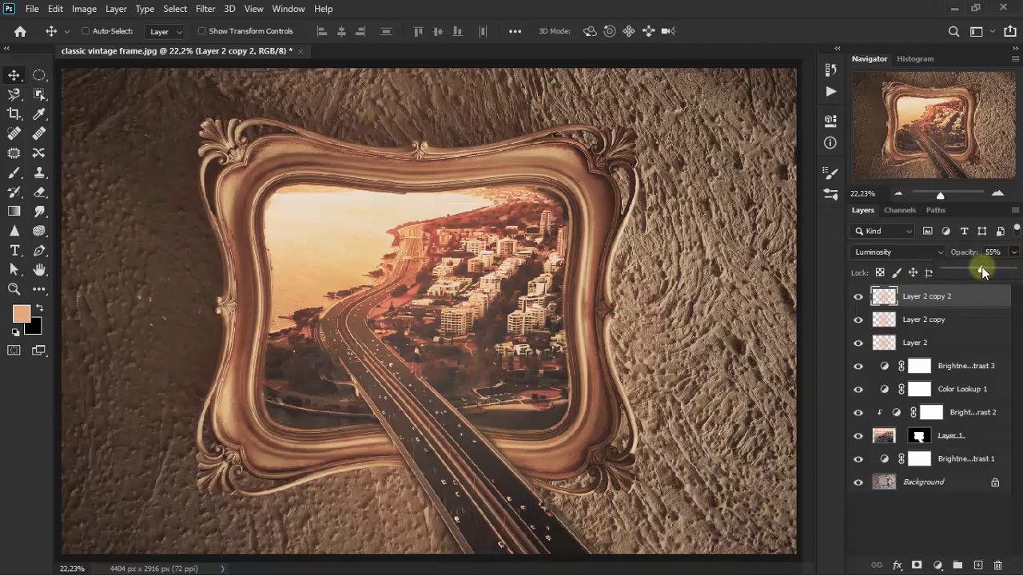
pyautogui.moveTo(982, 271); pyautogui.dragTo(958, 271)
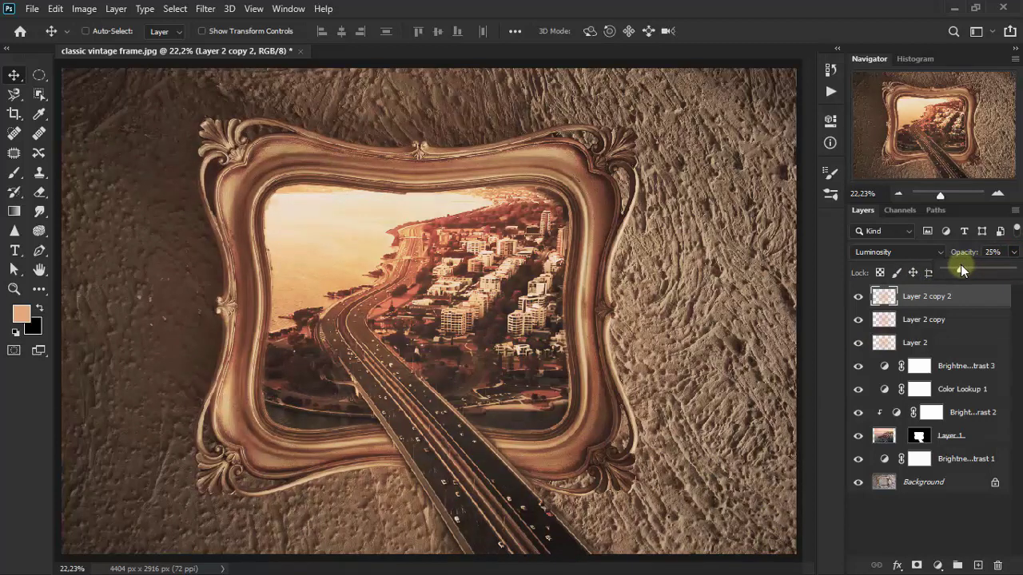
pyautogui.moveTo(967, 270); pyautogui.dragTo(969, 270)
pyautogui.click(859, 296)
pyautogui.click(858, 297)
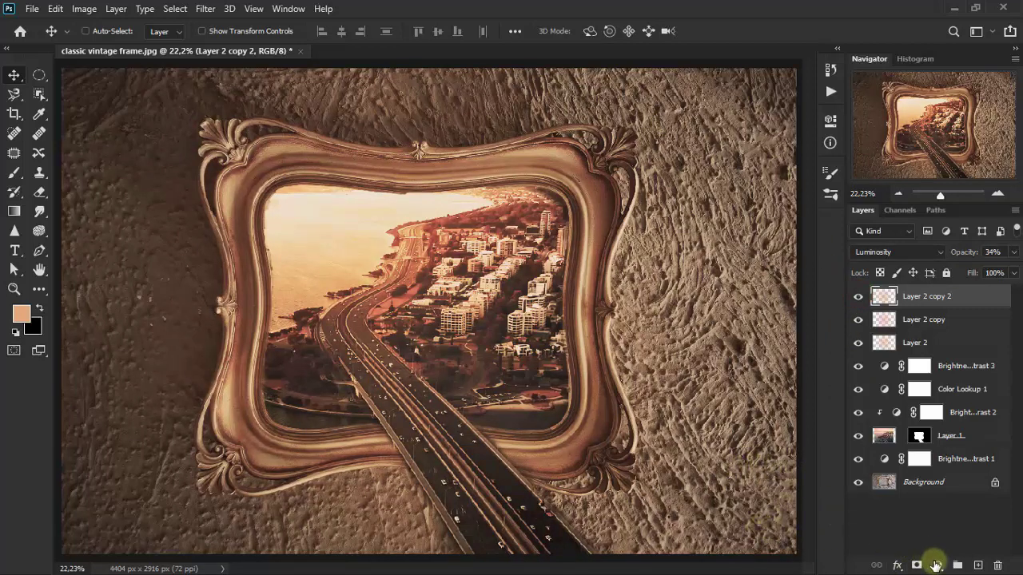
# Step: Add a Hue/Saturation adjustment layer with Saturation -58 and Lightness +5
pyautogui.click(937, 565)
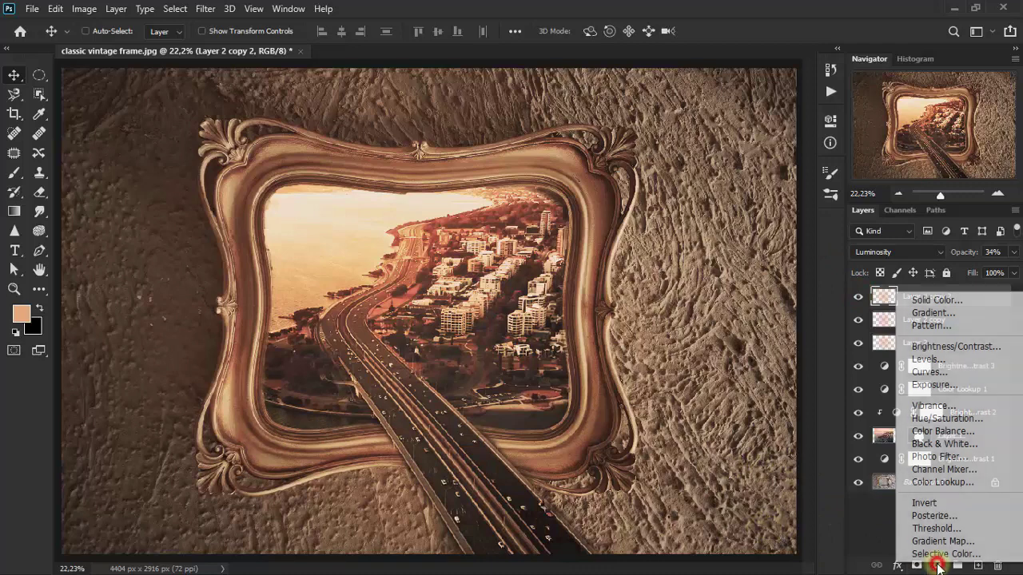
pyautogui.click(1004, 428)
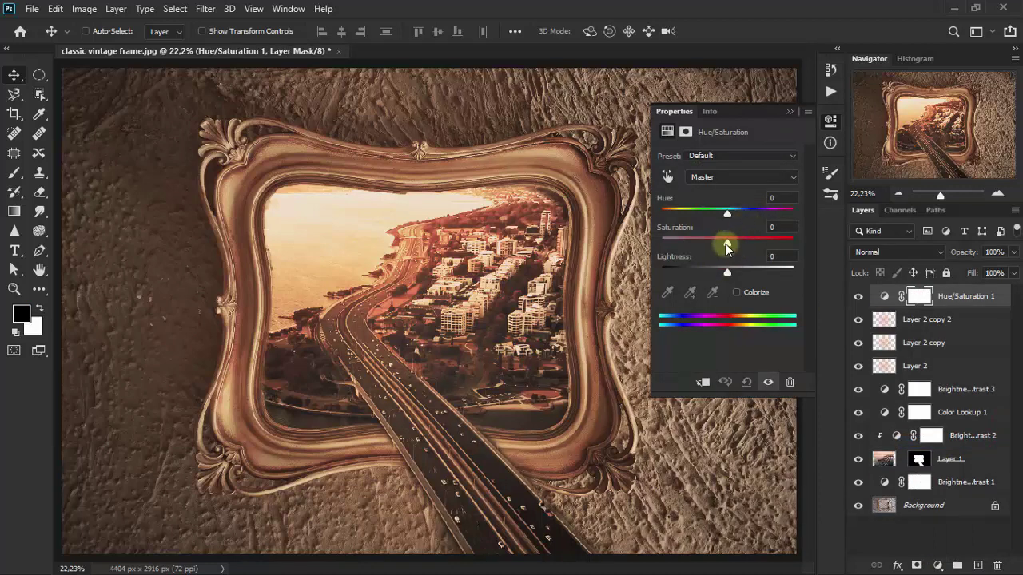
pyautogui.moveTo(727, 242); pyautogui.dragTo(694, 242)
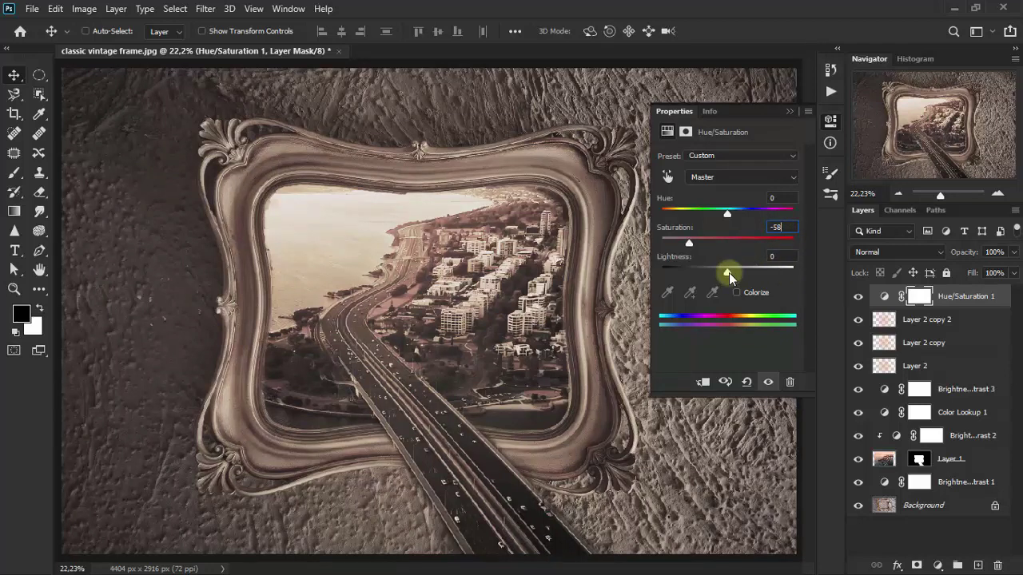
pyautogui.moveTo(729, 272); pyautogui.dragTo(732, 271)
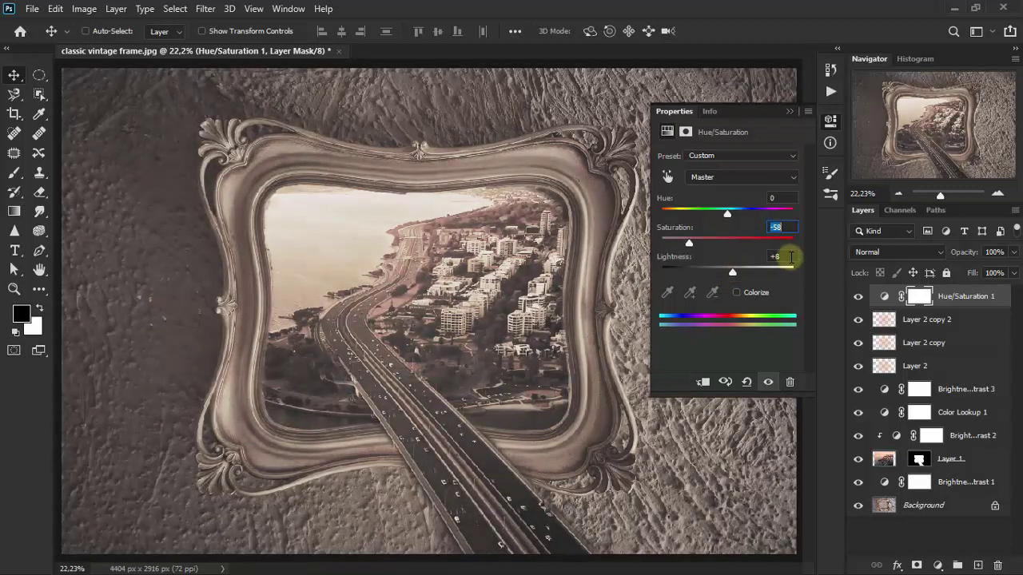
pyautogui.click(789, 256)
pyautogui.write('+5')
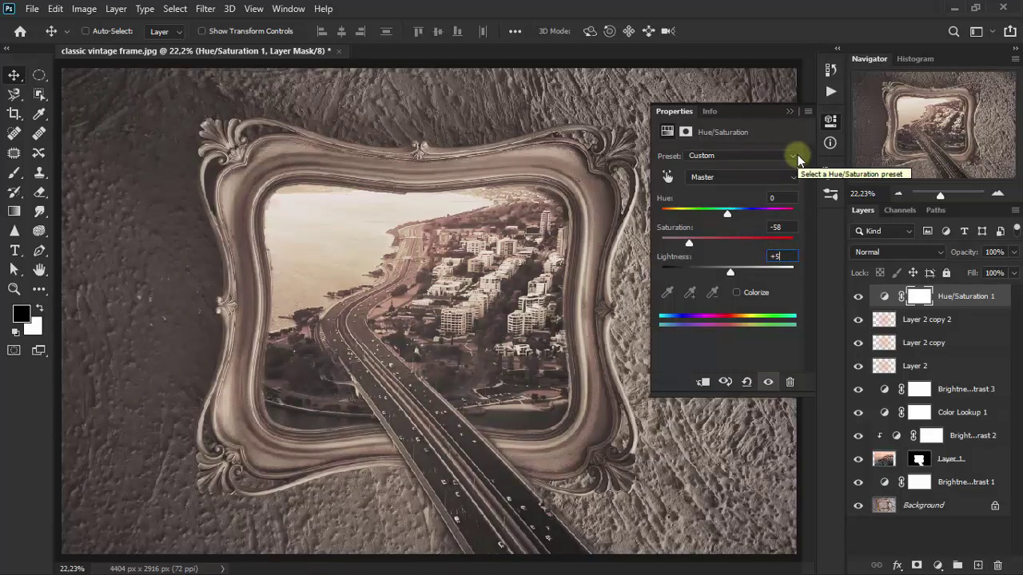
pyautogui.click(787, 113)
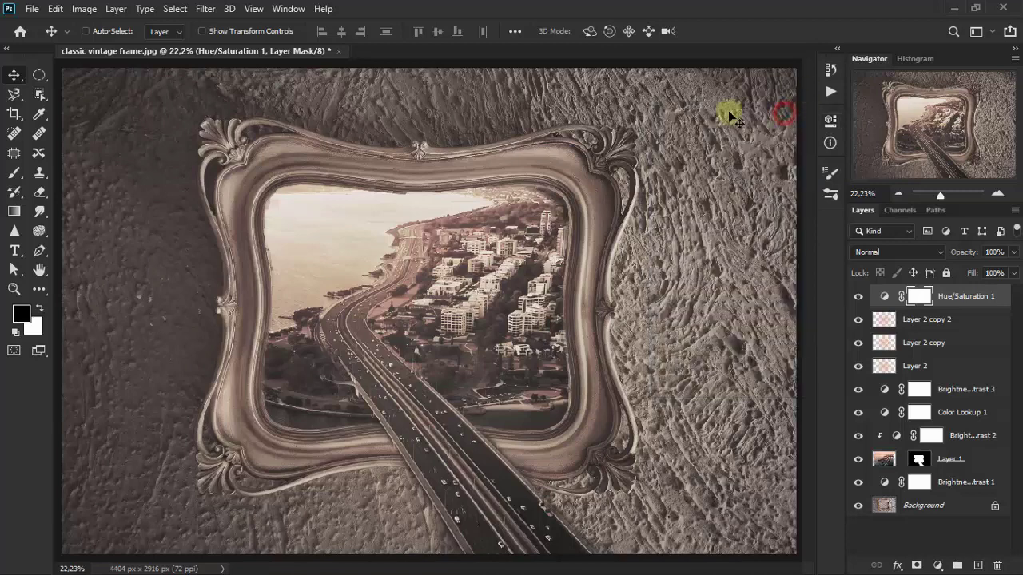
# Step: Set the Hue/Saturation 1 layer's blend mode to Darken
pyautogui.click(881, 252)
pyautogui.click(885, 251)
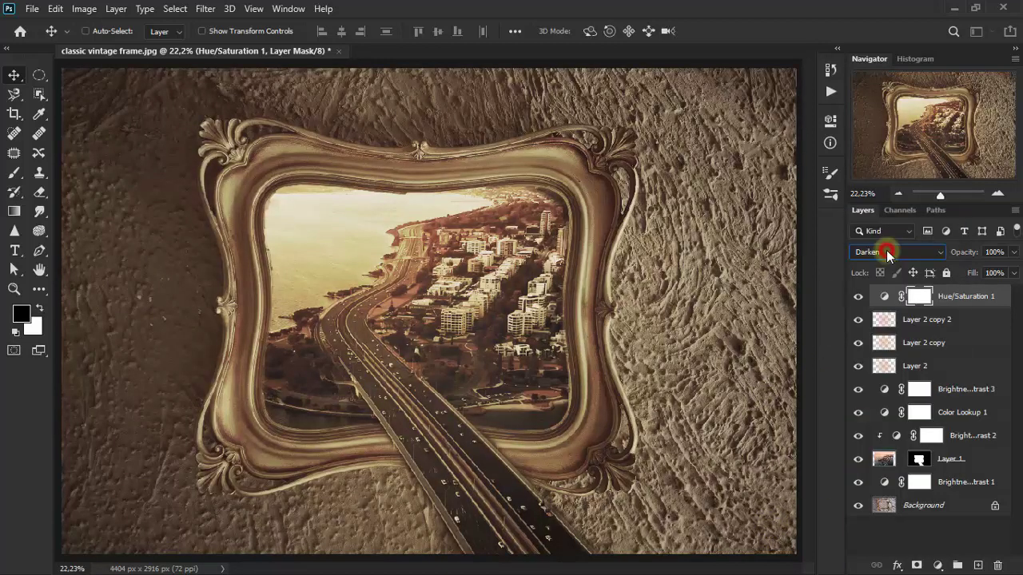
pyautogui.click(858, 295)
pyautogui.click(859, 296)
# Step: Add a Brightness/Contrast adjustment layer with brightness -17 and contrast 27
pyautogui.click(938, 565)
pyautogui.click(956, 349)
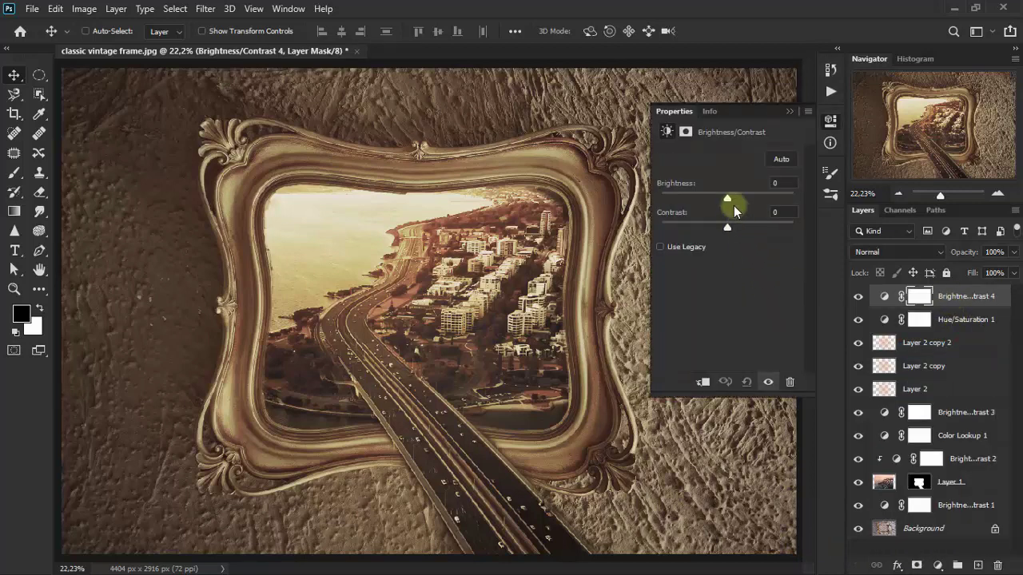
pyautogui.moveTo(727, 199); pyautogui.dragTo(716, 199)
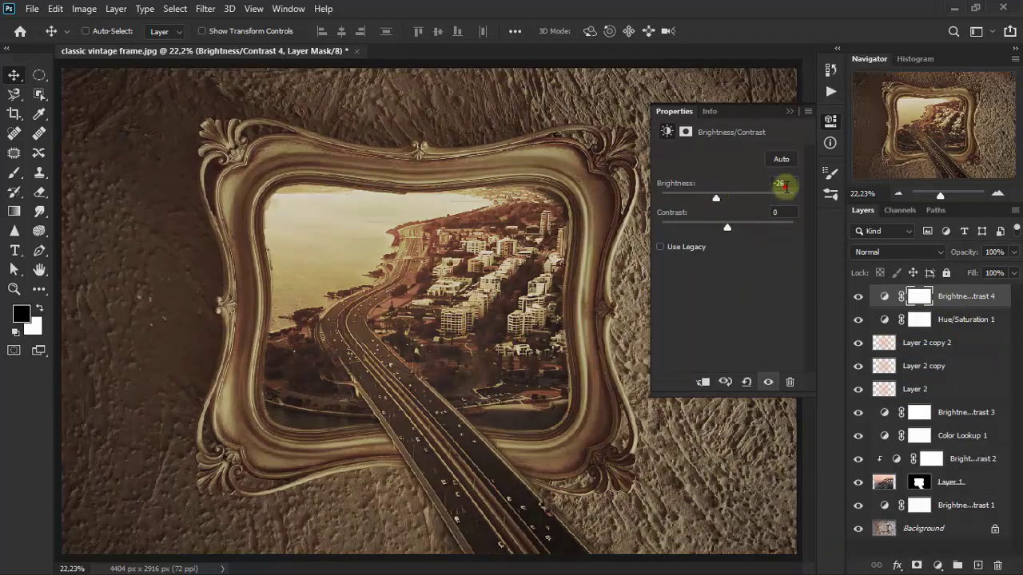
pyautogui.click(786, 184)
pyautogui.click(781, 182)
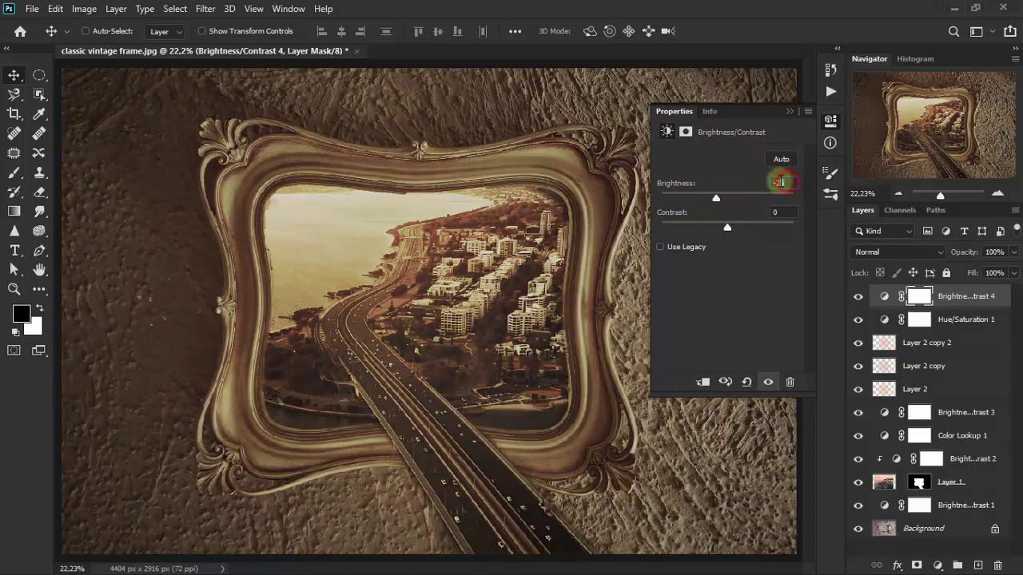
pyautogui.write('-17')
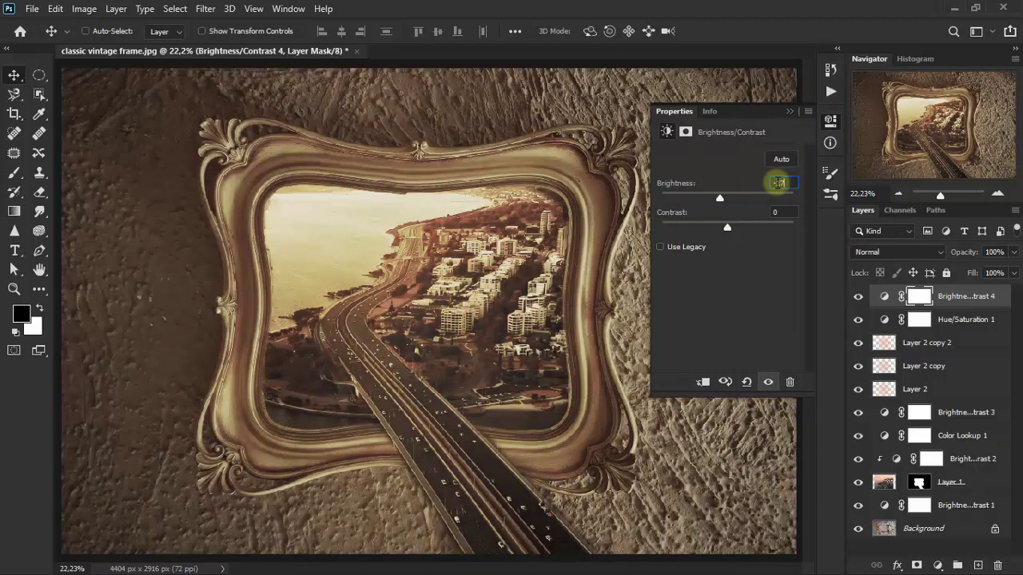
pyautogui.moveTo(729, 230); pyautogui.dragTo(756, 229)
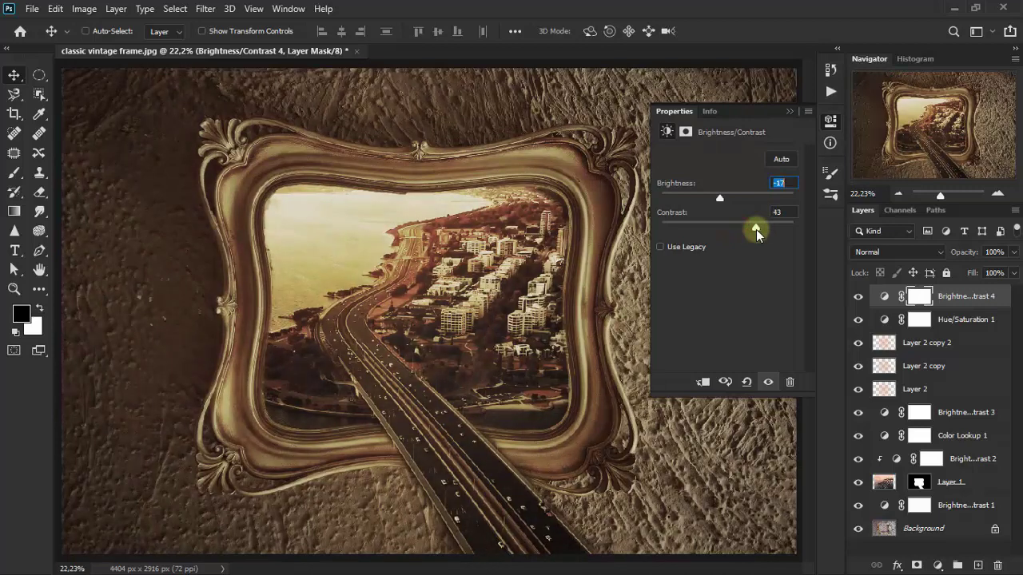
pyautogui.click(773, 211)
pyautogui.write('27')
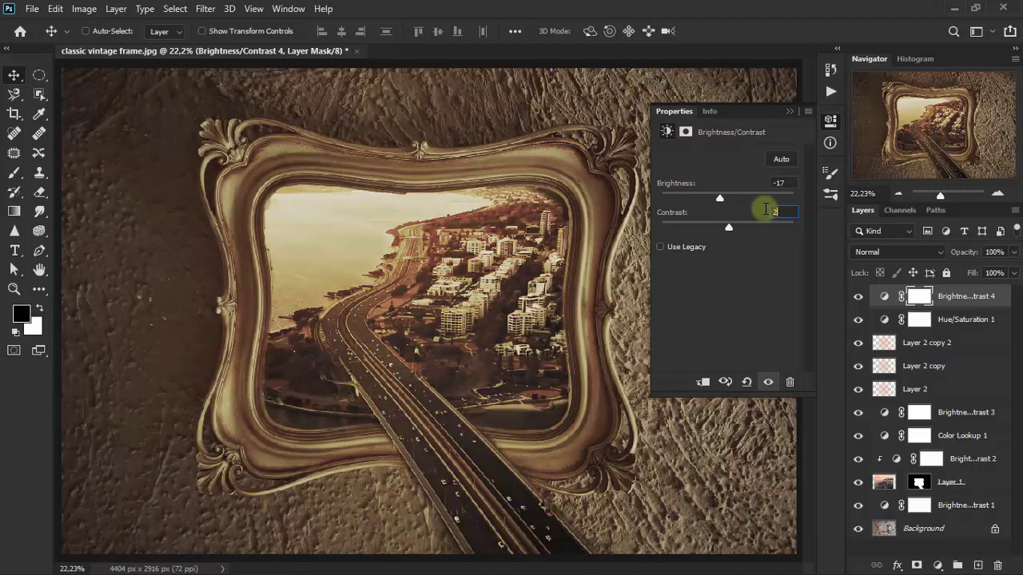
pyautogui.click(789, 111)
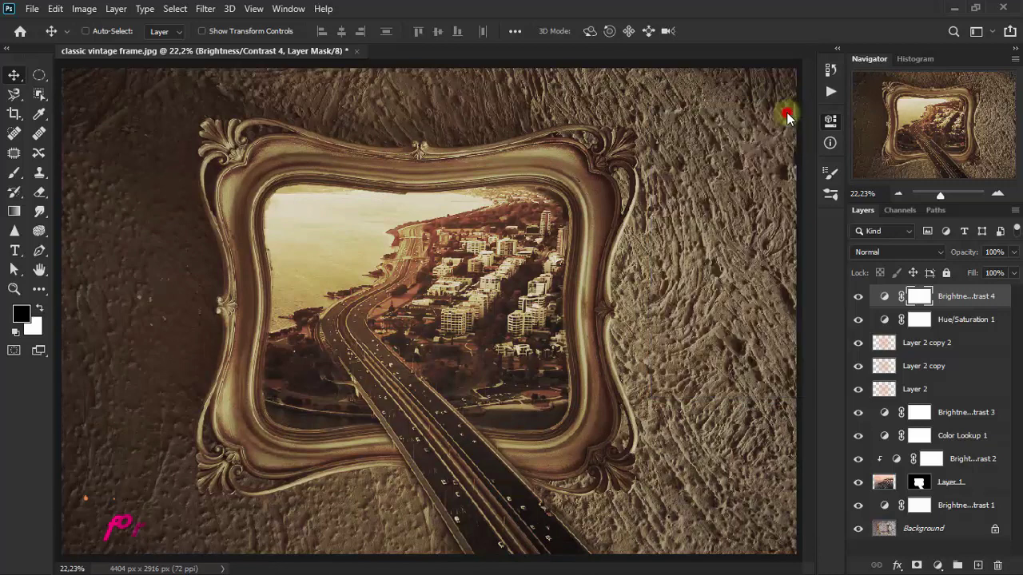
pyautogui.click(859, 297)
pyautogui.click(858, 299)
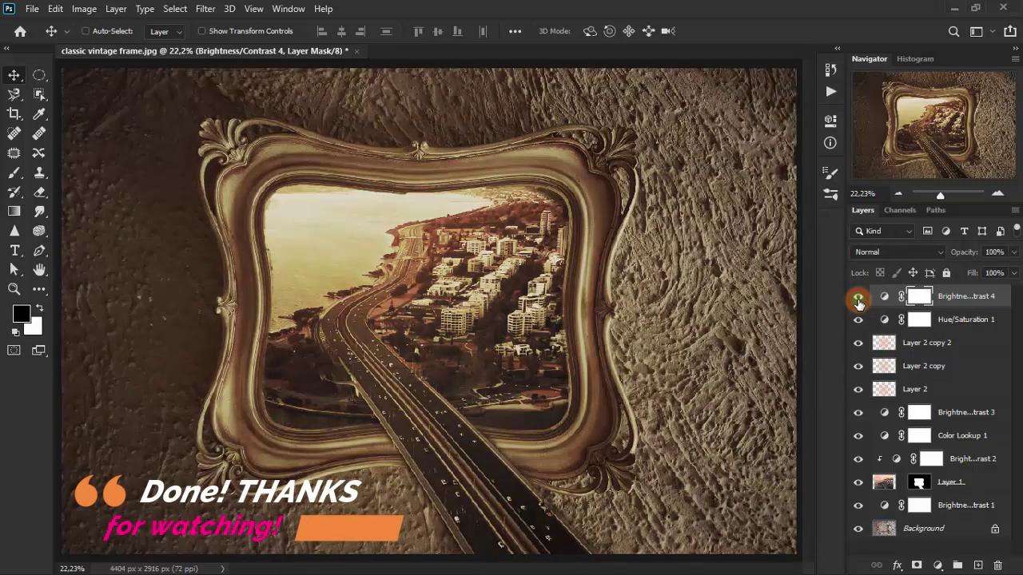